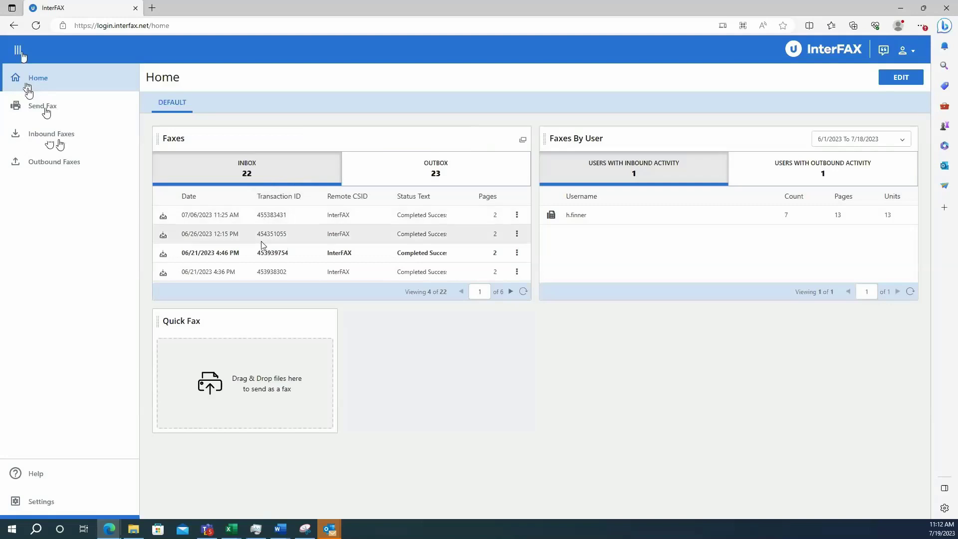
Step: View the outbox list in the Faxes widget on the home page, and return to the inbox list
click(347, 178)
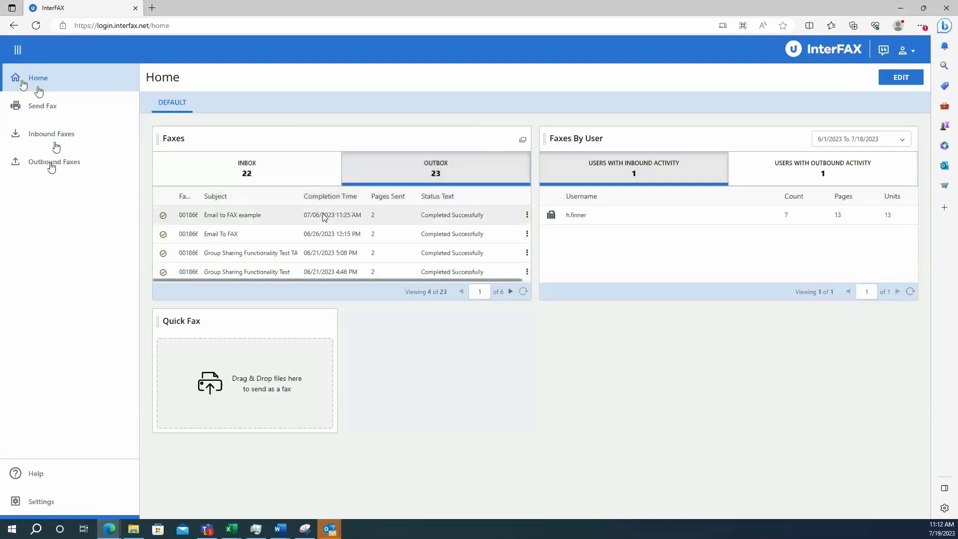
click(288, 178)
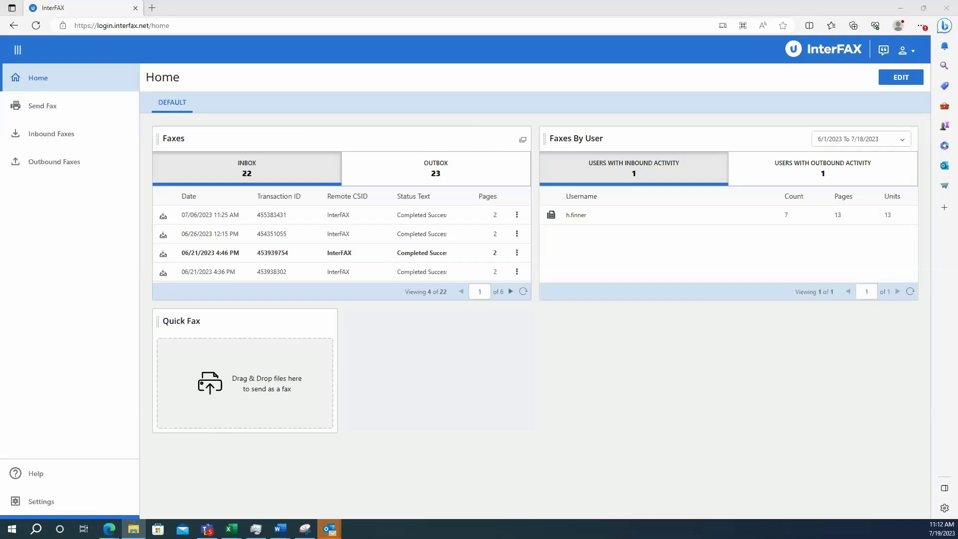
Step: Start a quick fax with FAX EXAMPLE, FAX EXAMPLE 2 and FAX EXAMPLE 3, and move FAX EXAMPLE.docx to first in the file order
drag(957, 339, 288, 395)
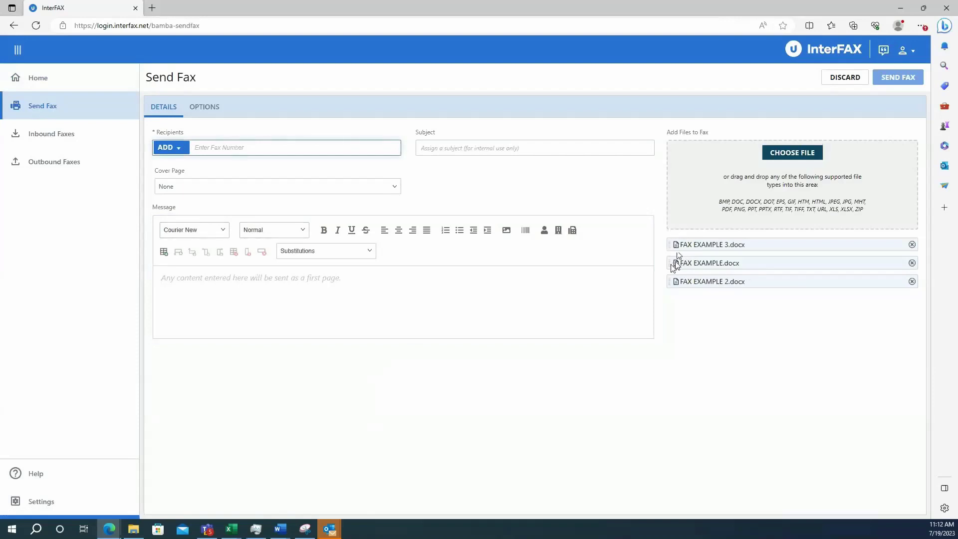
drag(672, 266, 670, 250)
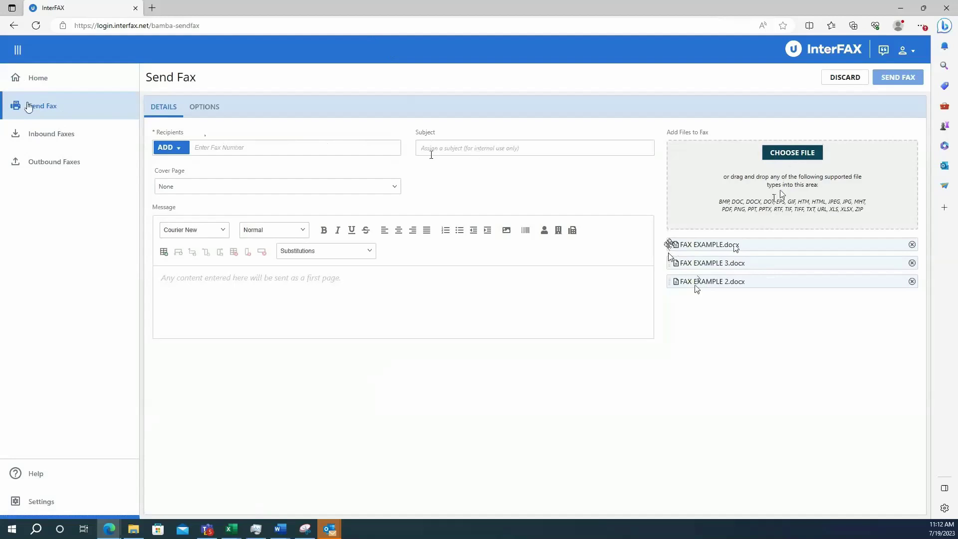
click(241, 151)
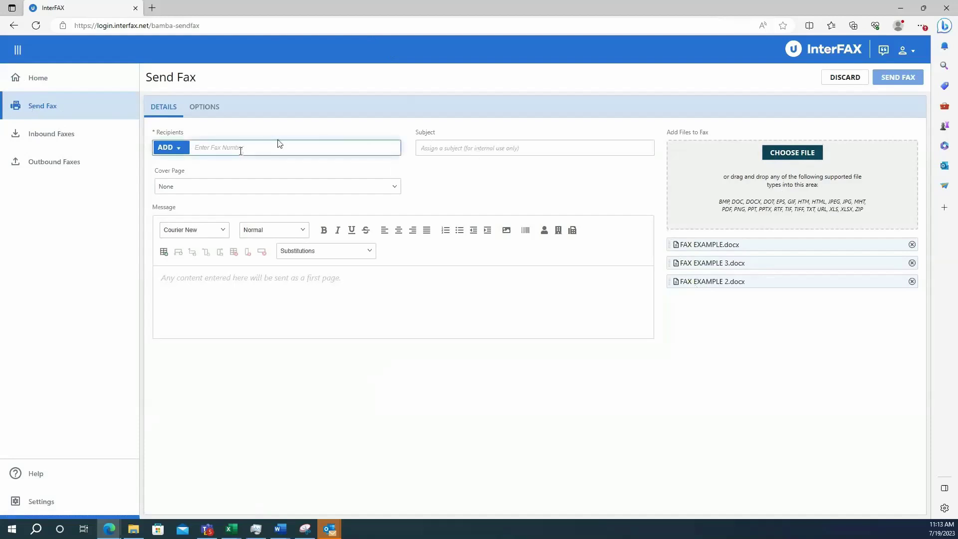
click(426, 148)
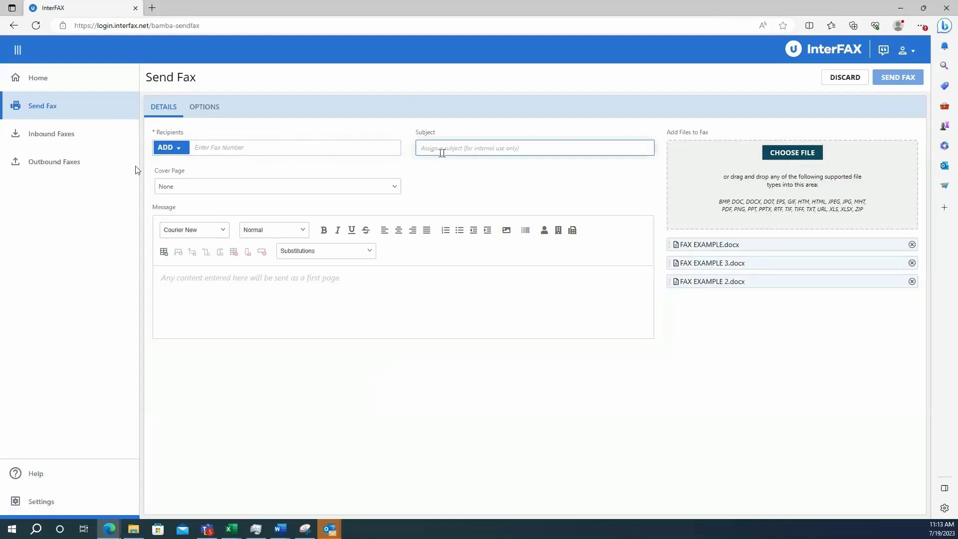
Step: Look over the subjects in the outbound faxes list and return to the fax sending form
click(93, 164)
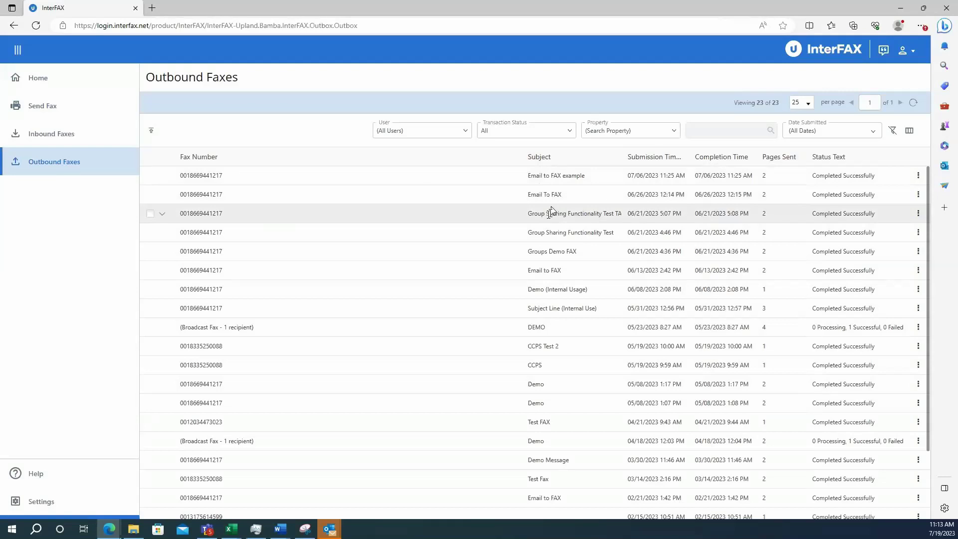
click(55, 107)
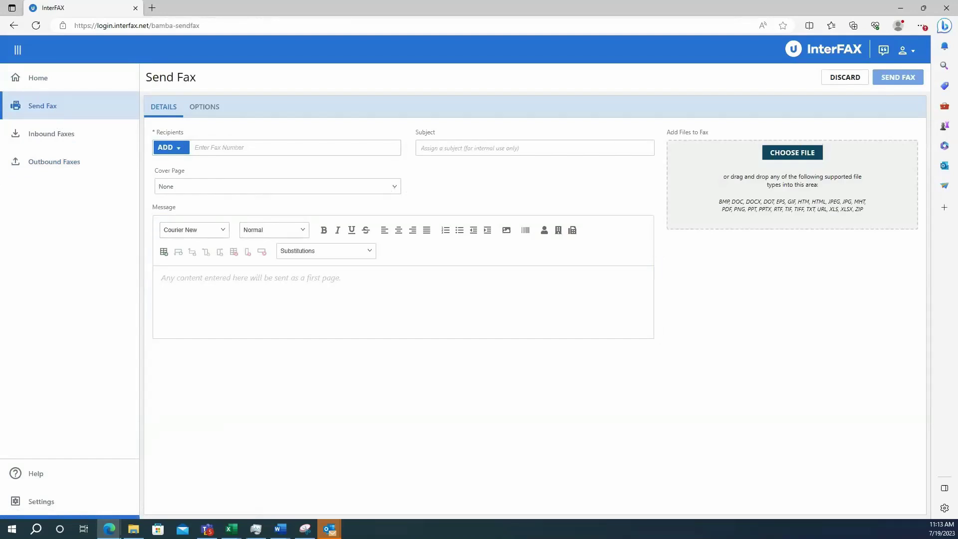
Step: Examine the cover page choices, the options for adding recipients and the message area of the fax form
click(388, 192)
click(417, 193)
click(183, 152)
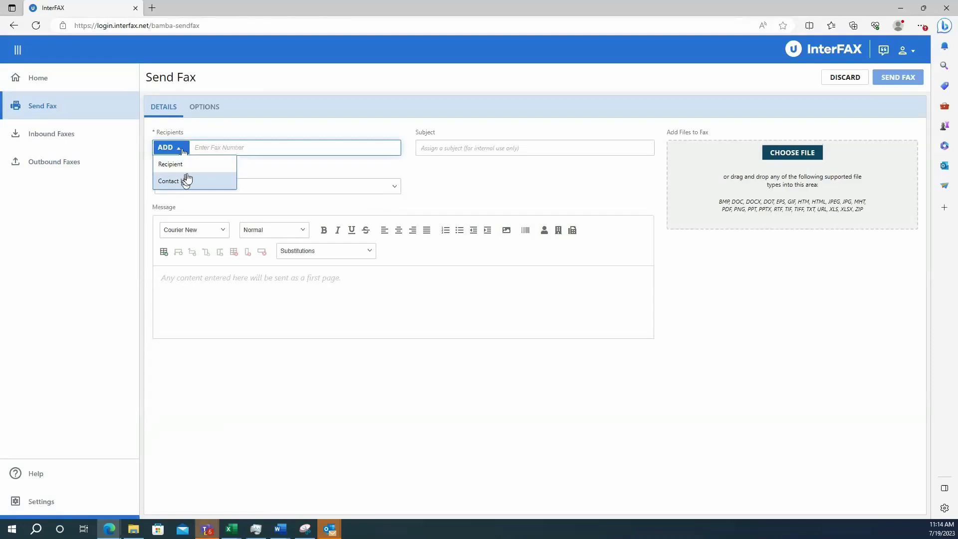
click(299, 171)
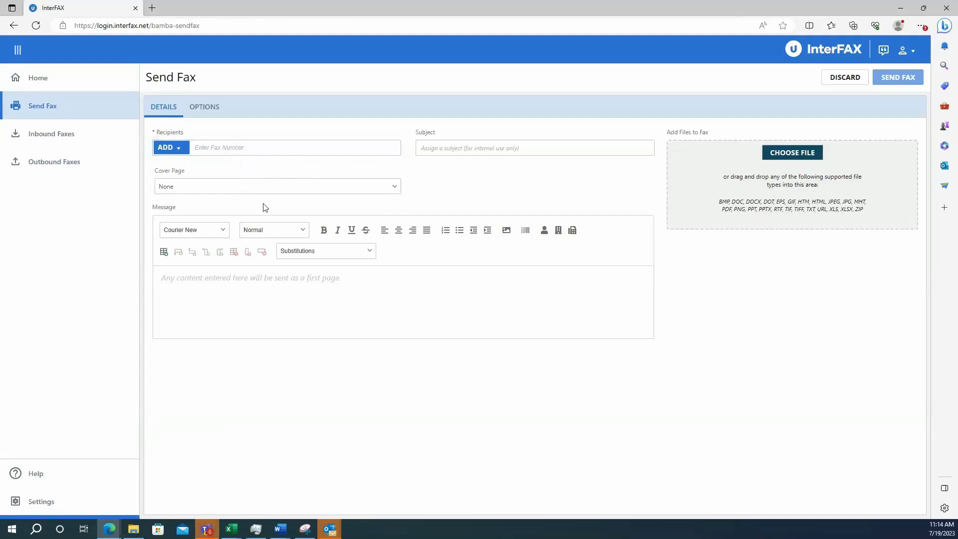
click(202, 295)
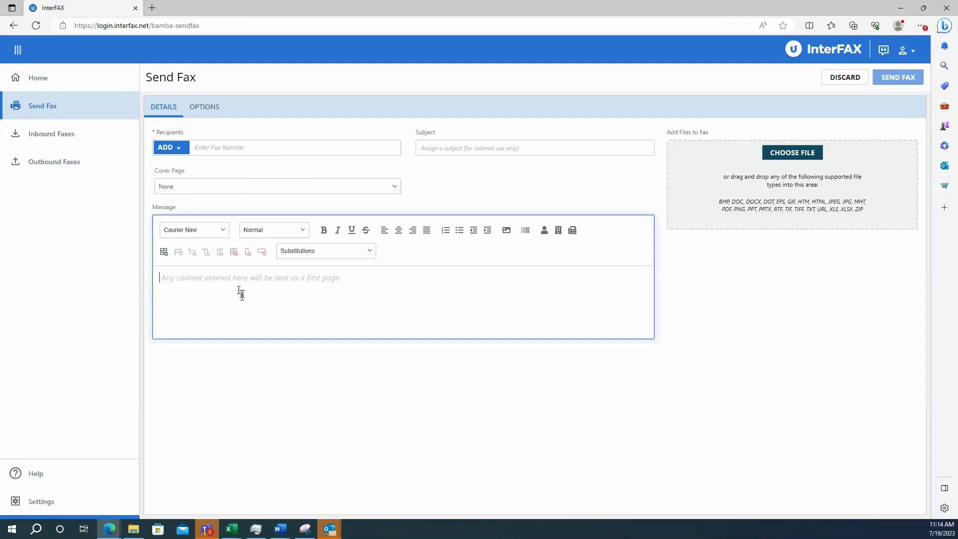
click(257, 378)
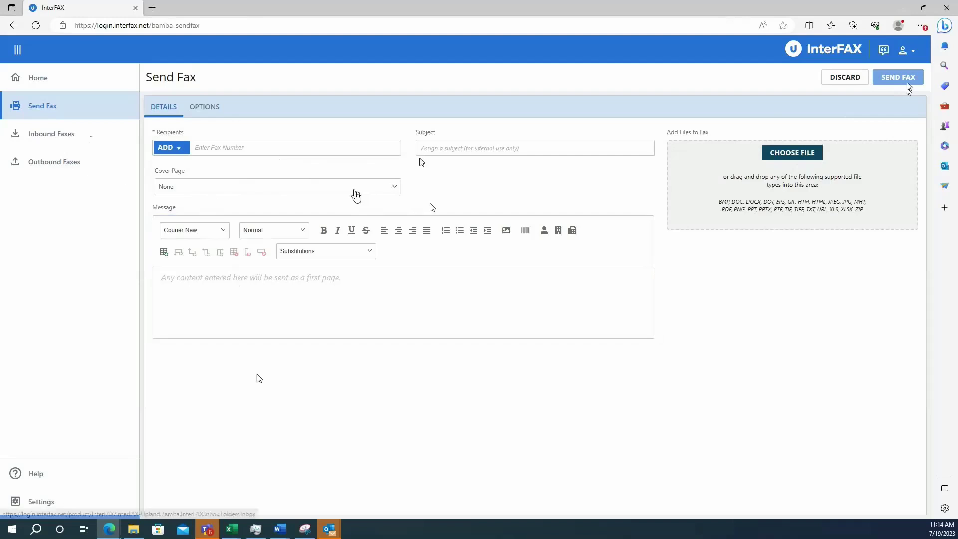
Step: Filter the inbound faxes to those received from 5/8/2023 to 5/8/2023
click(86, 135)
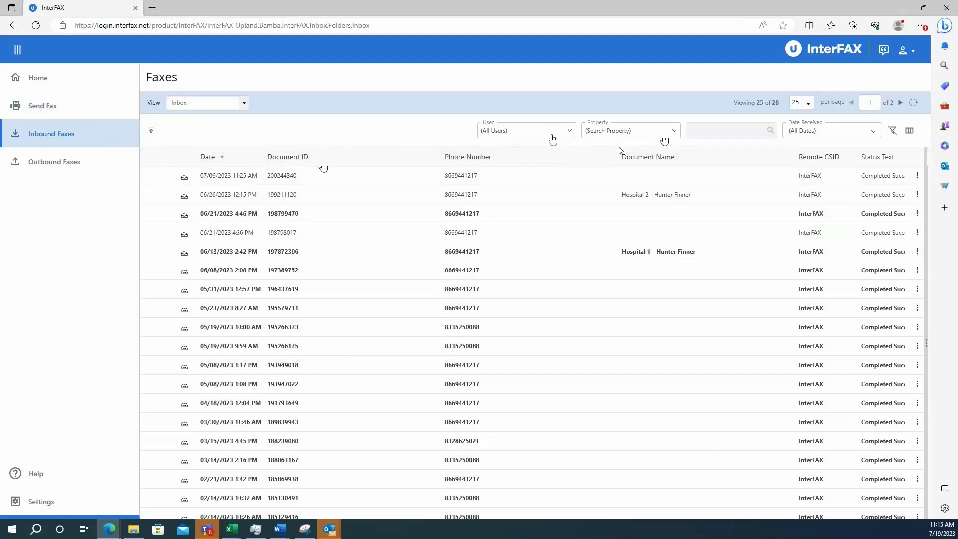
click(799, 139)
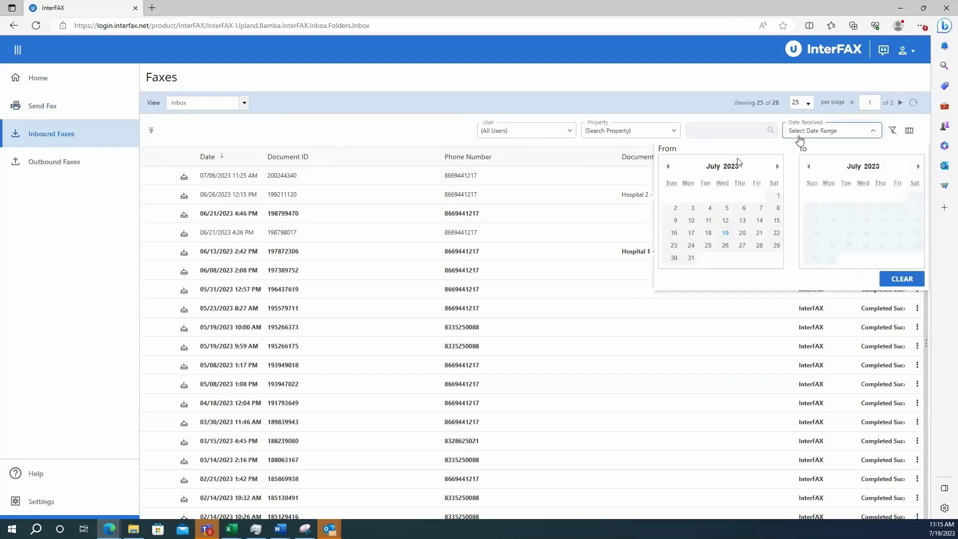
click(668, 167)
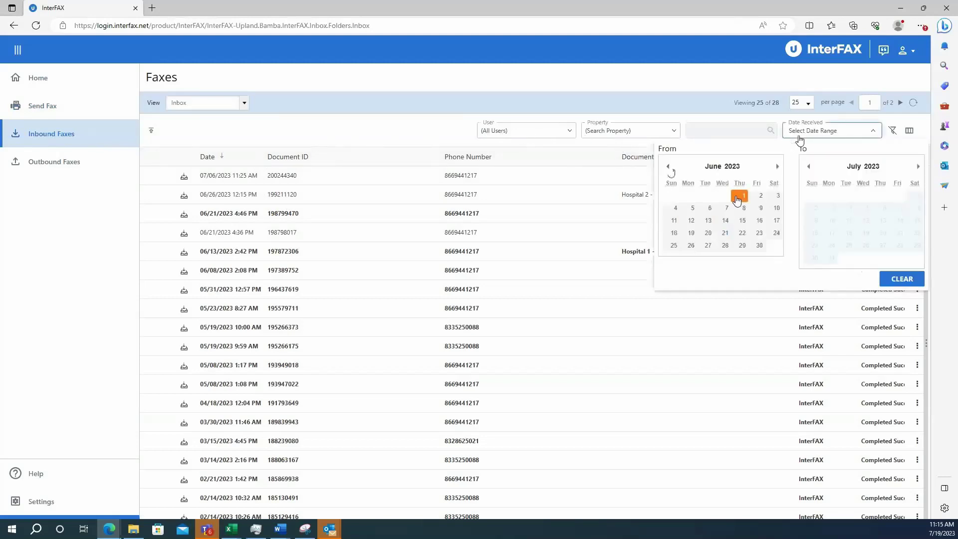
click(668, 167)
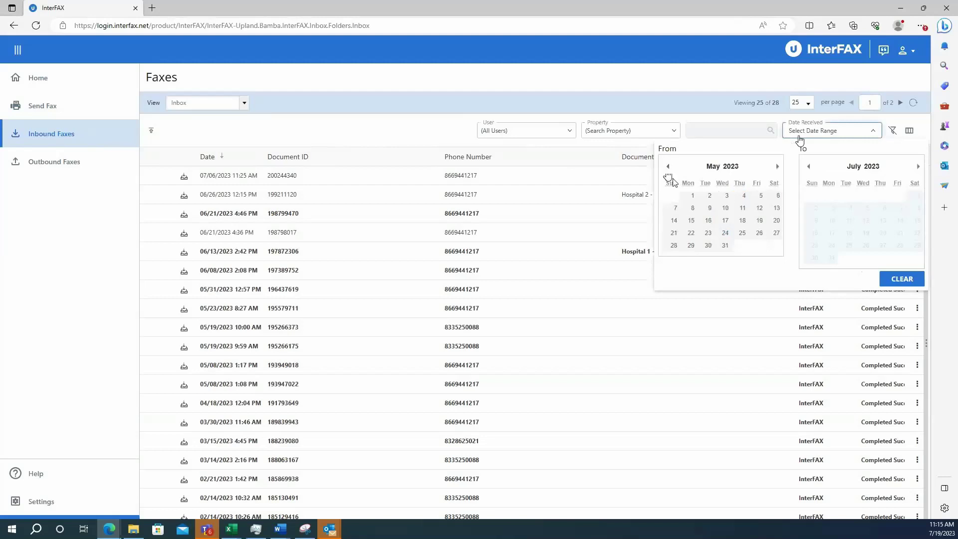
click(692, 209)
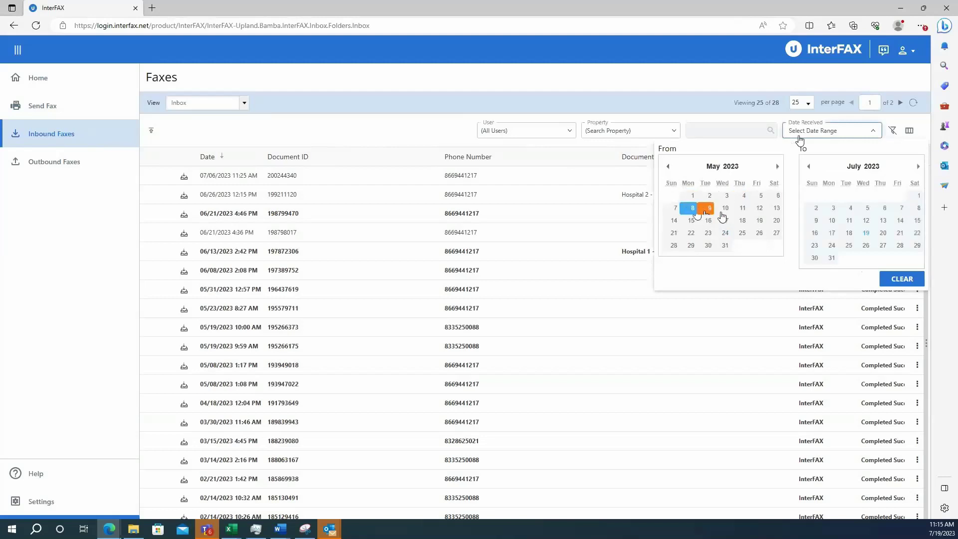
click(809, 166)
click(808, 167)
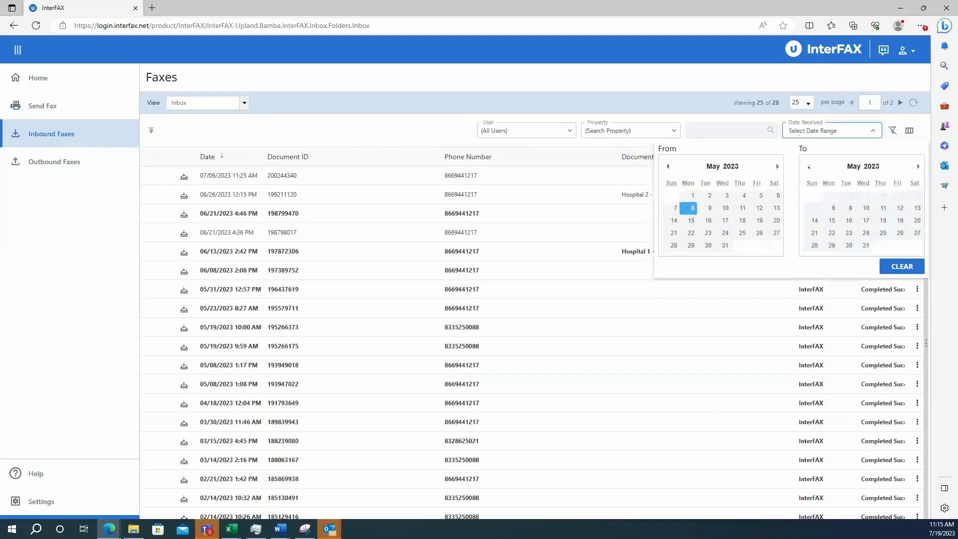
click(836, 208)
click(471, 282)
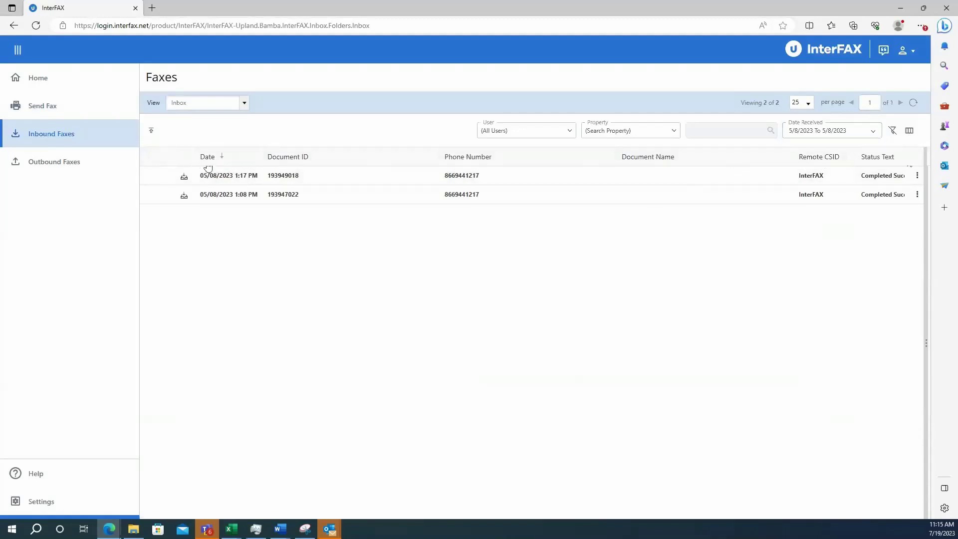
Step: Customize the inbound fax columns by adding Caller Id and Pages and removing Item Type Icon and Status Text, and save the preferences
click(909, 130)
scroll(420, 179, down, 2)
scroll(421, 178, up, 2)
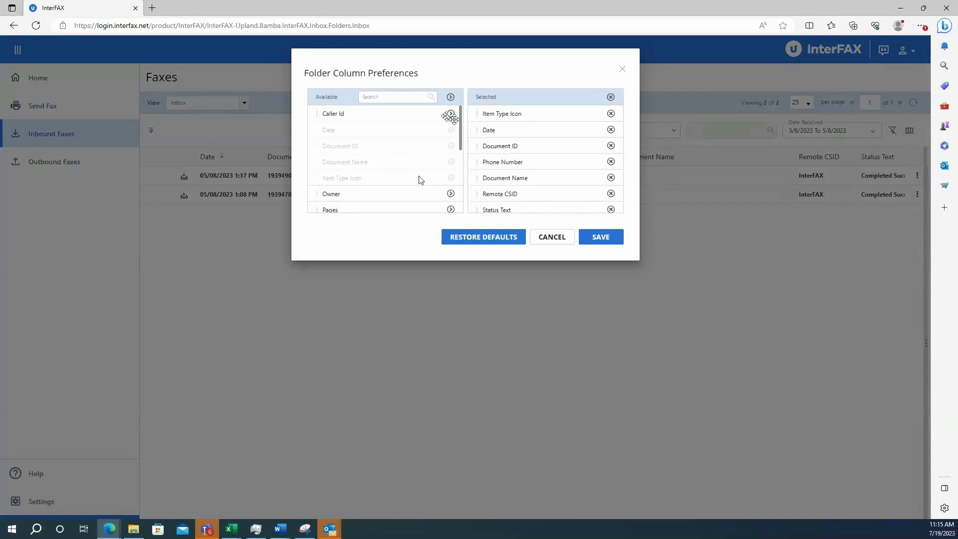
click(450, 114)
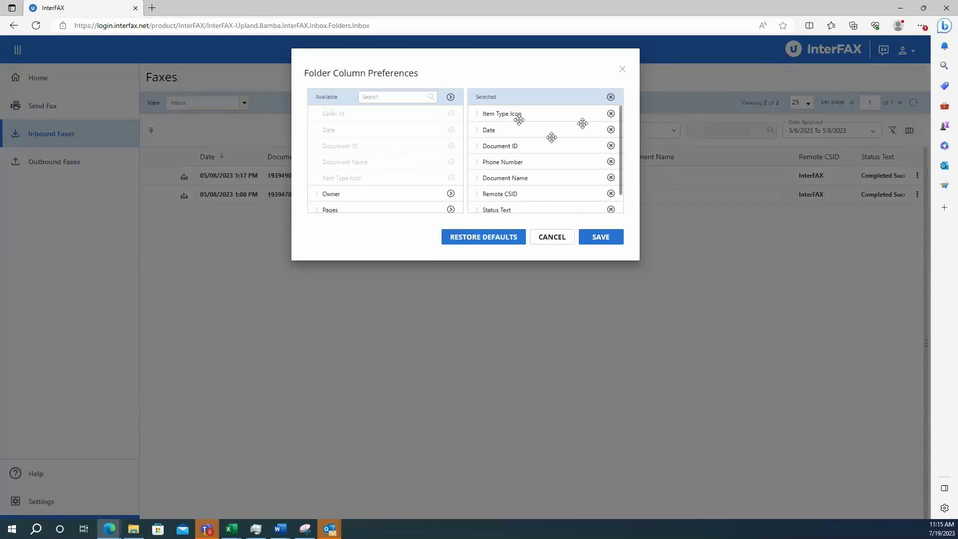
click(610, 115)
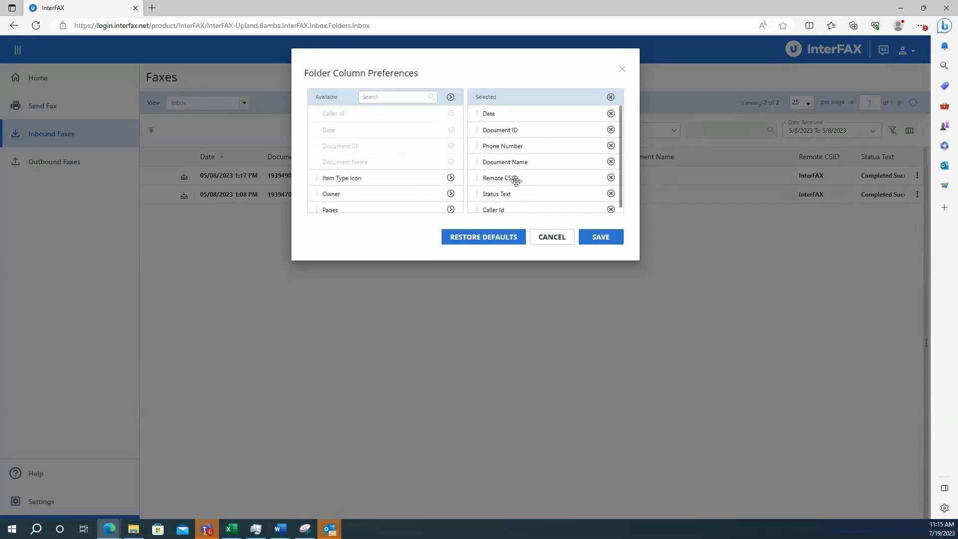
scroll(508, 192, down, 1)
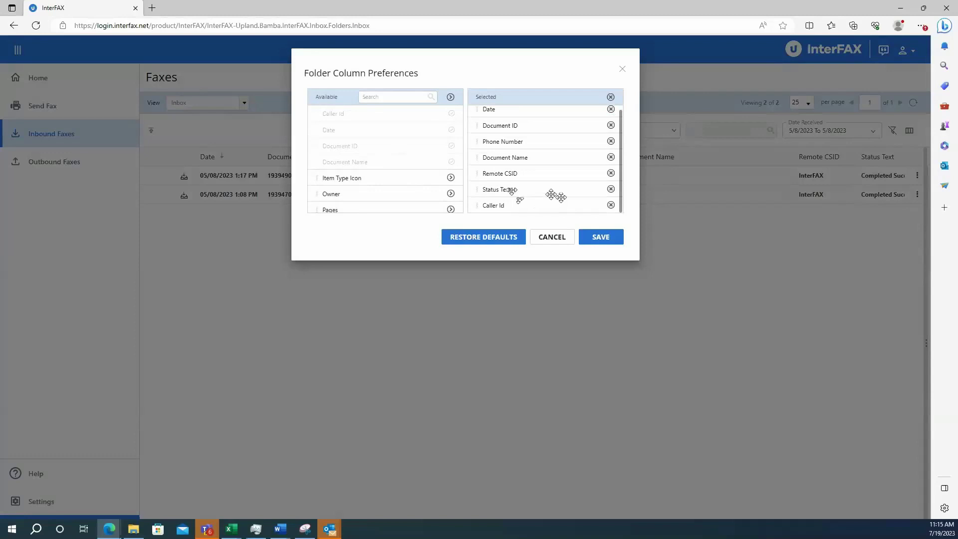
click(611, 190)
scroll(407, 175, down, 2)
scroll(399, 170, down, 1)
scroll(391, 163, up, 1)
click(451, 135)
click(586, 241)
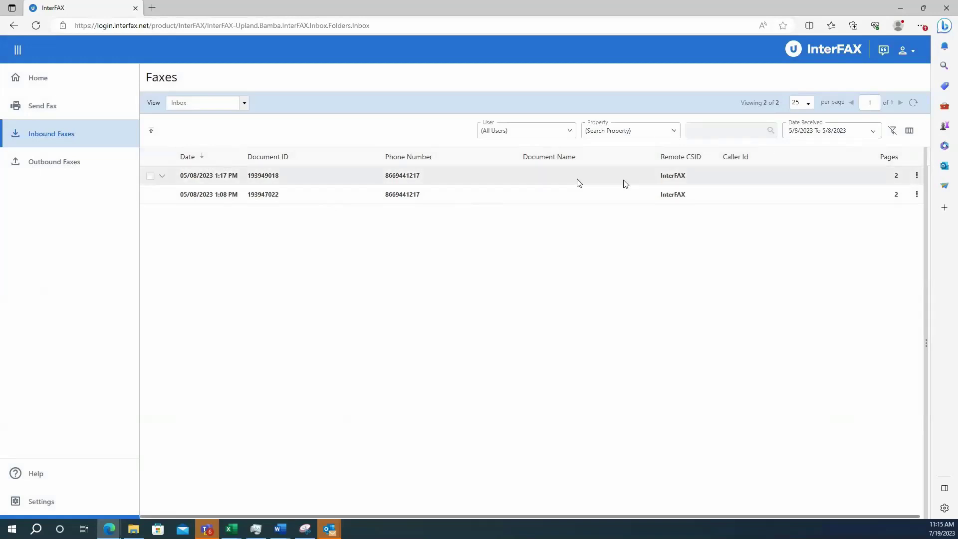
Step: Select the inbound fax received at 1:17 PM and reveal its document preview and page thumbnails
click(150, 176)
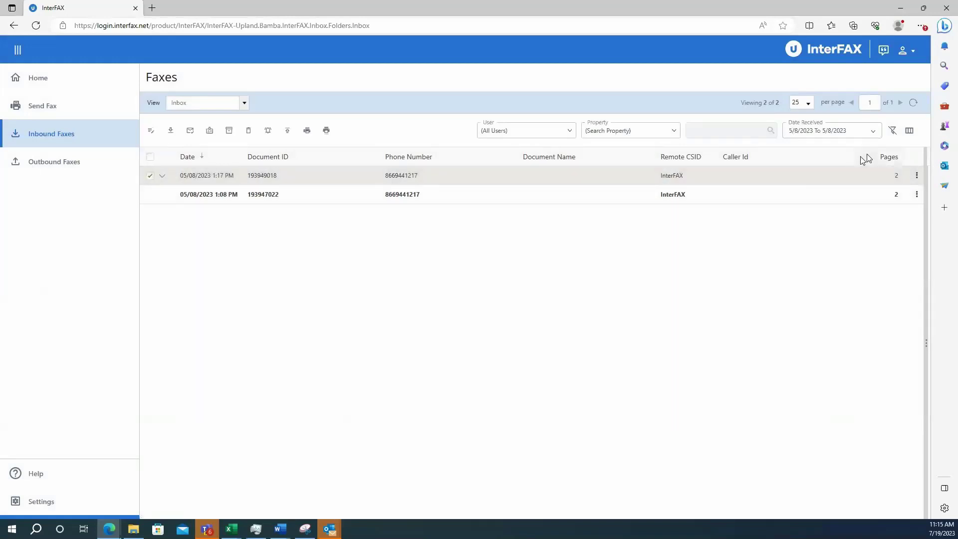
drag(925, 160, 762, 162)
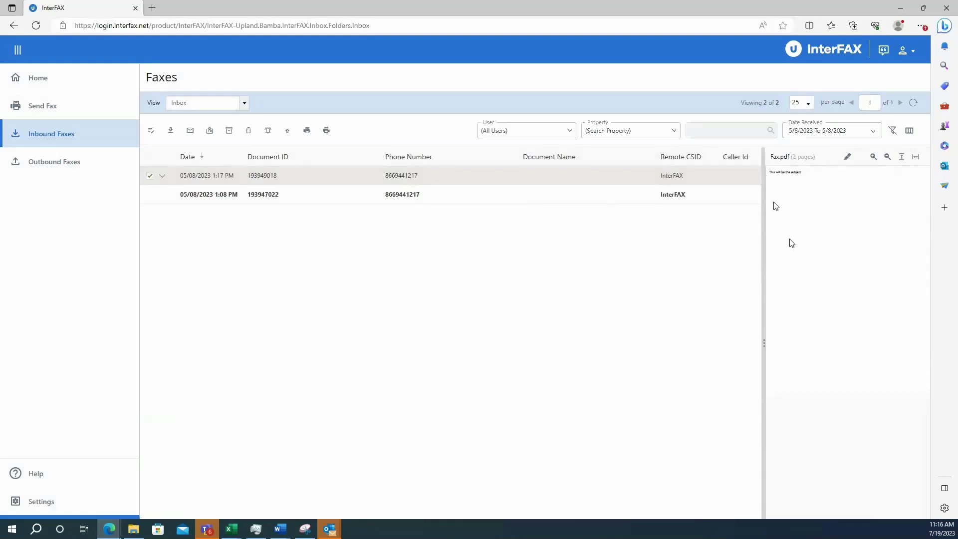
drag(764, 200, 840, 199)
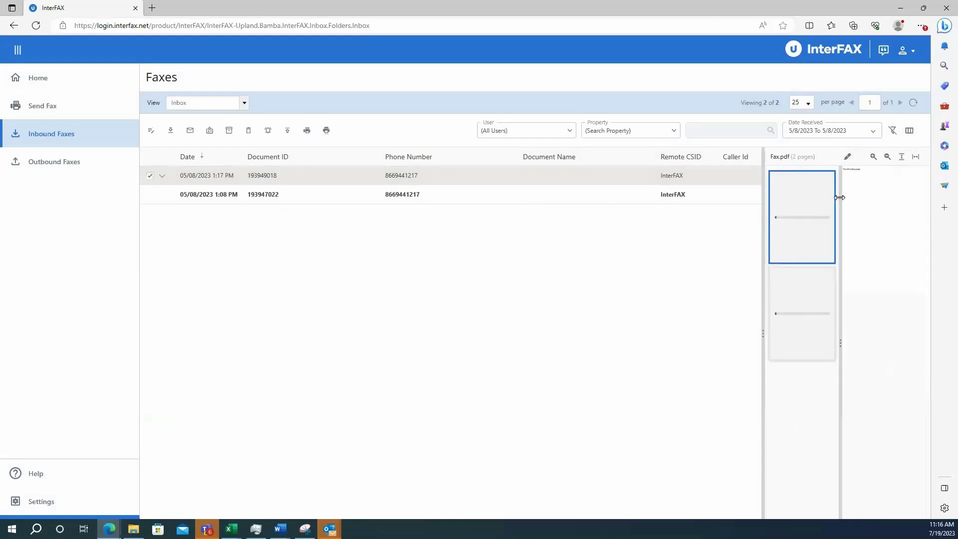
click(813, 288)
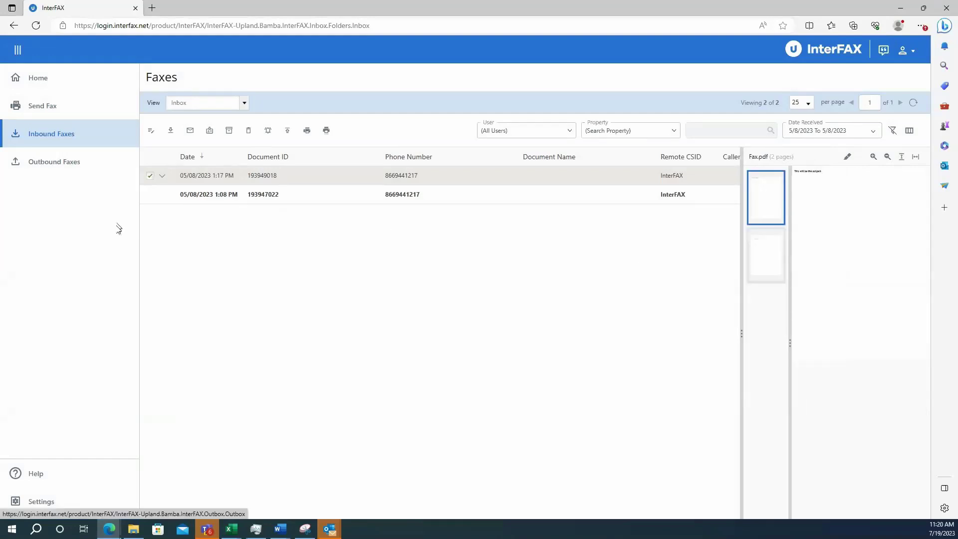
Step: Filter the outbound faxes by transaction status Failed, In-process and finally Successful, and check the submission date filter without setting a range
click(55, 163)
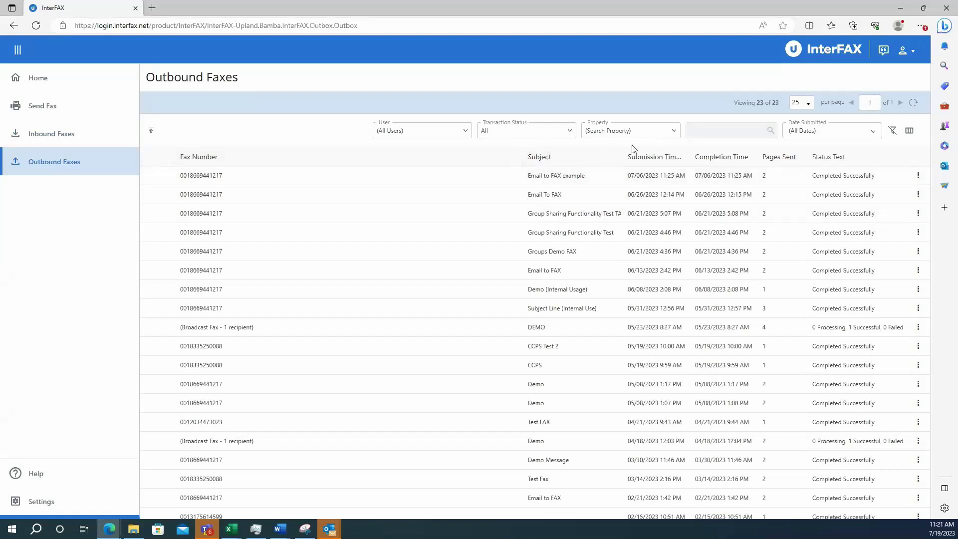
click(547, 133)
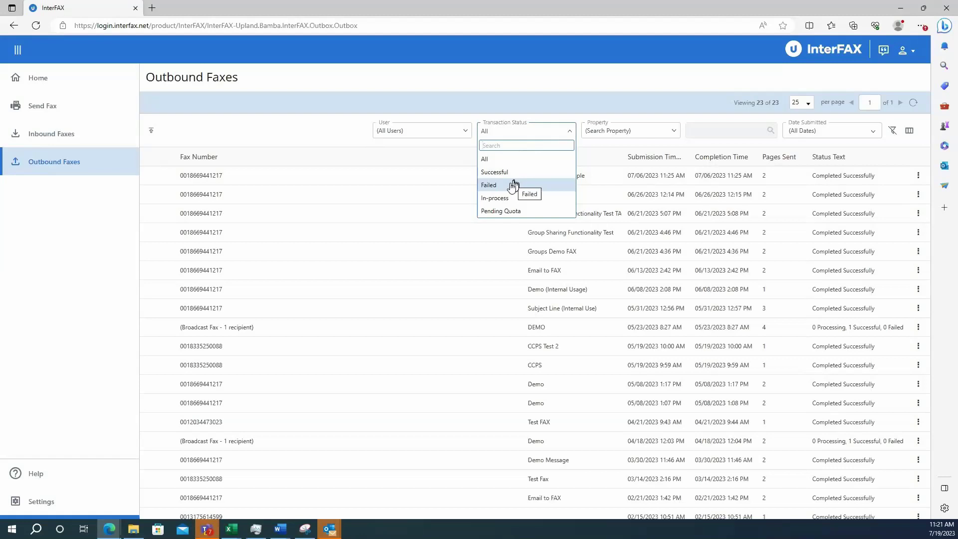
click(551, 190)
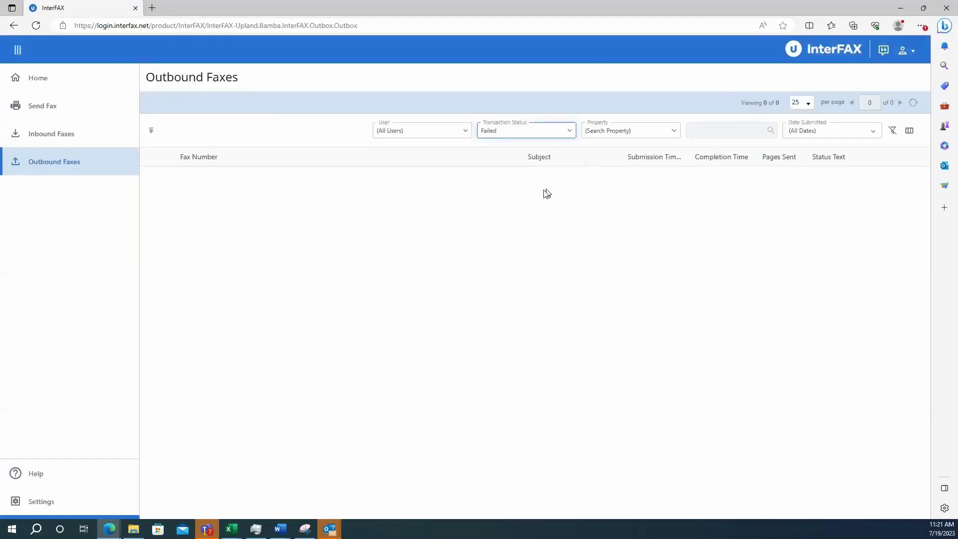
click(528, 134)
click(515, 198)
click(514, 133)
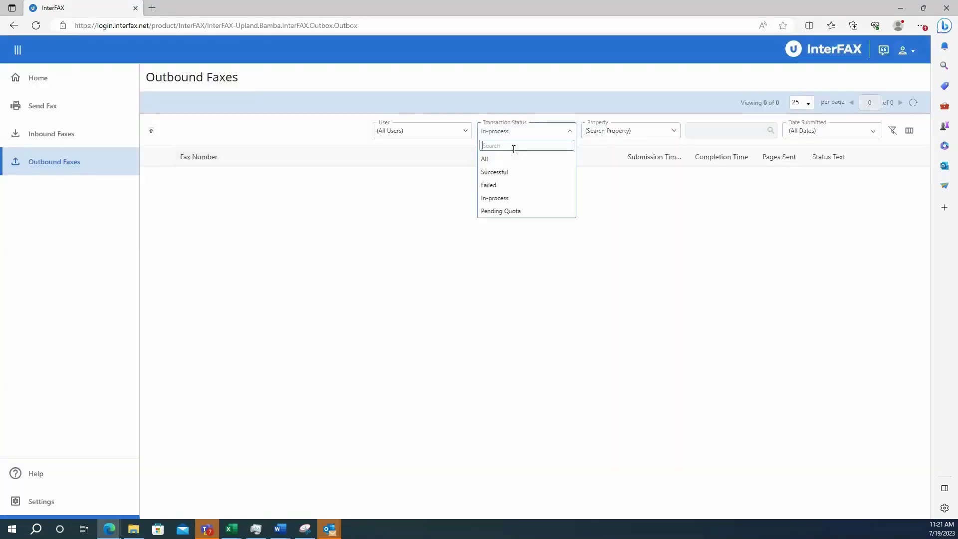
click(503, 172)
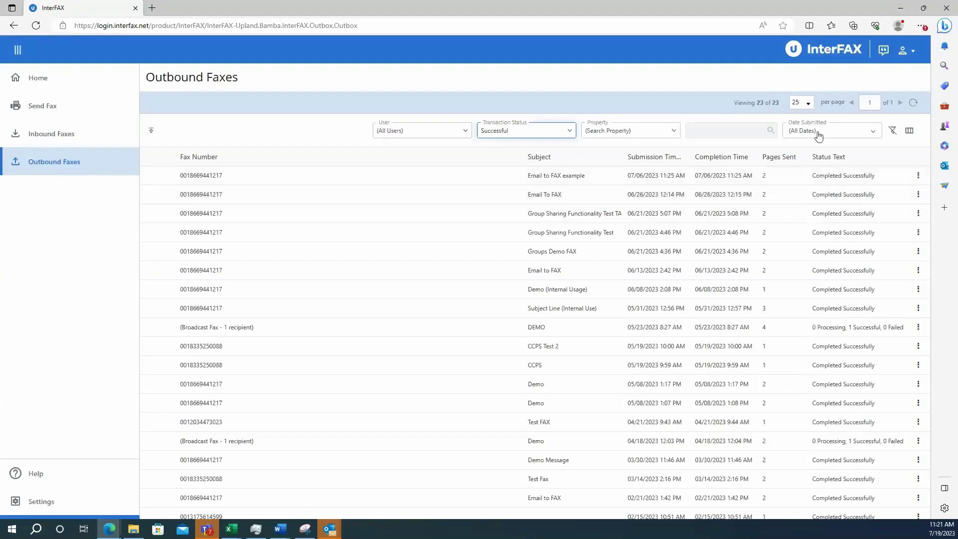
click(817, 136)
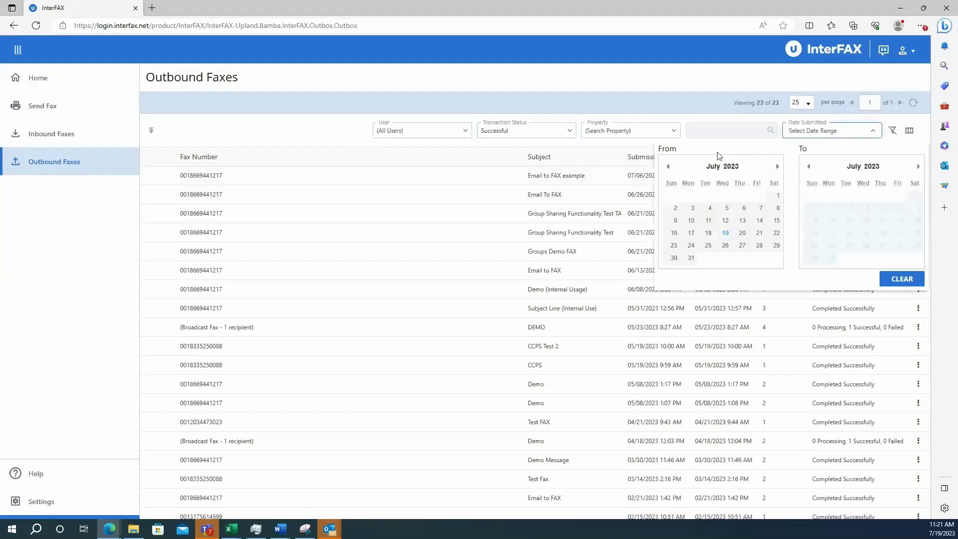
click(494, 148)
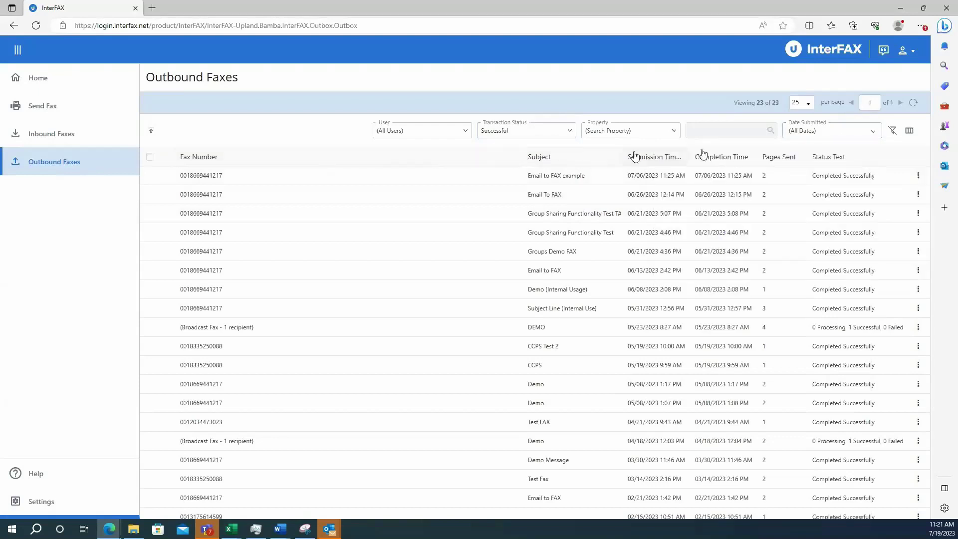
Step: Review the columns available for the outbound fax list and save the folder column preferences
click(909, 131)
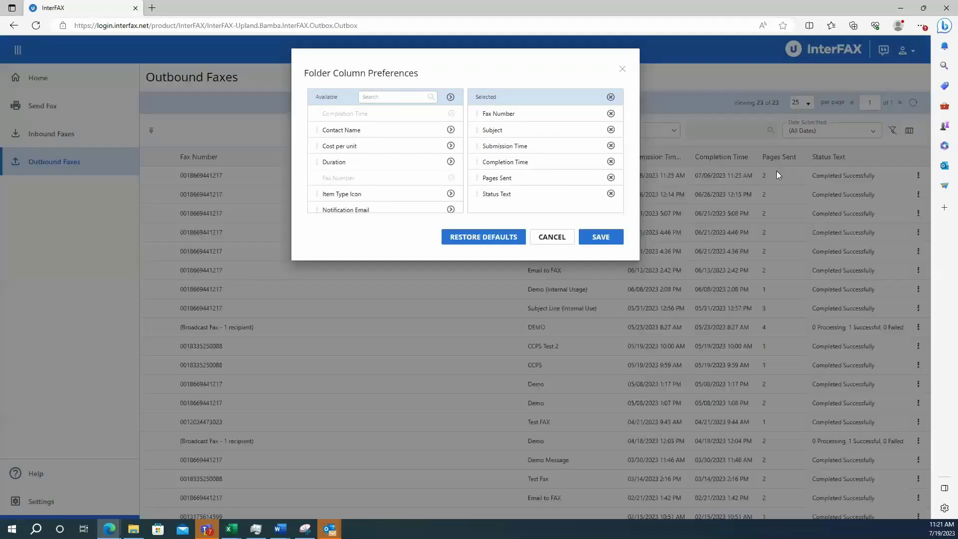
scroll(386, 168, down, 1)
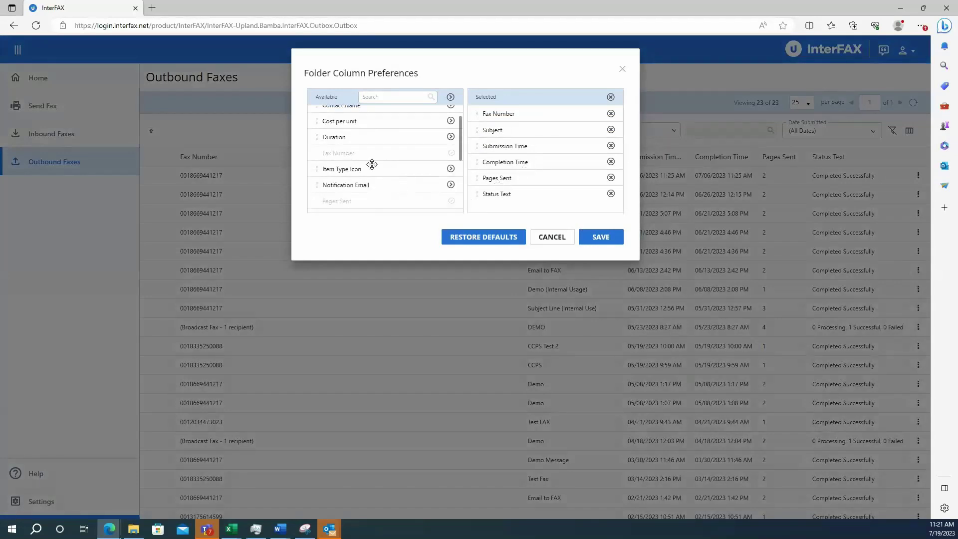
scroll(374, 165, up, 1)
click(608, 233)
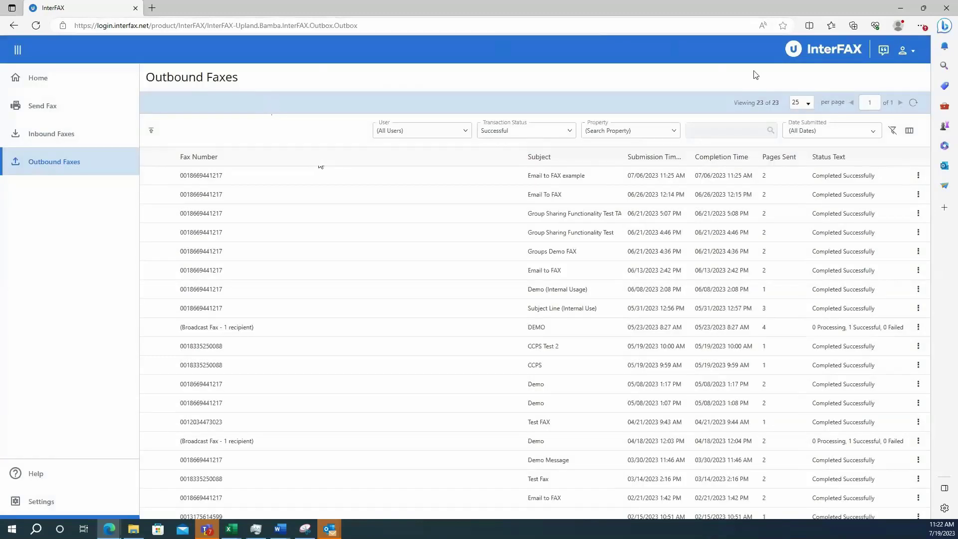
Step: Check the account options for the Print To Fax download, and print the outbound faxes page to the Print to Fax printer
click(908, 50)
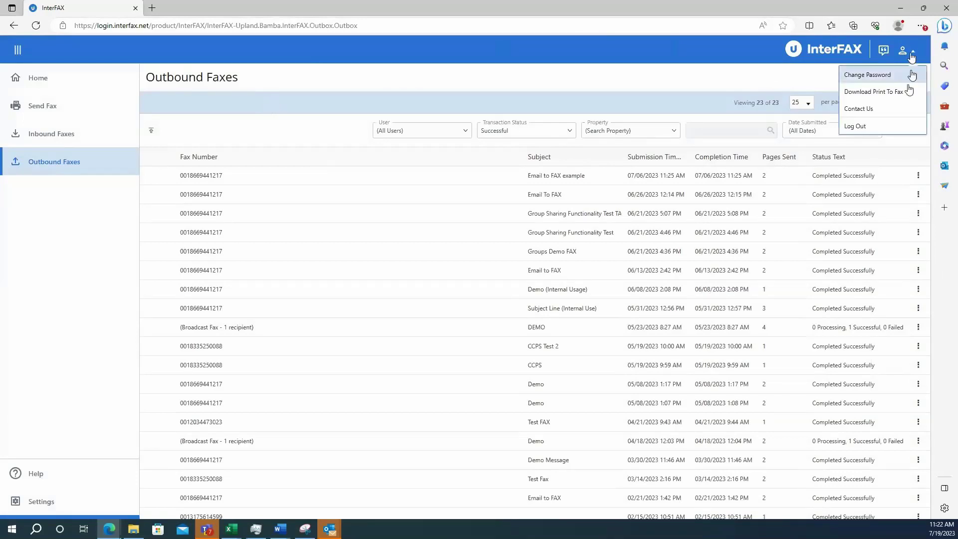
click(708, 83)
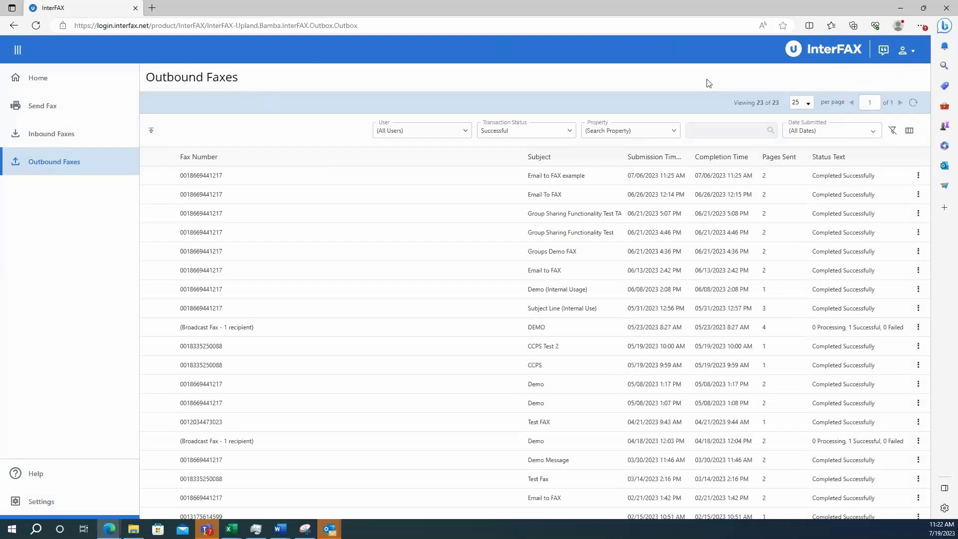
key(ctrl+p)
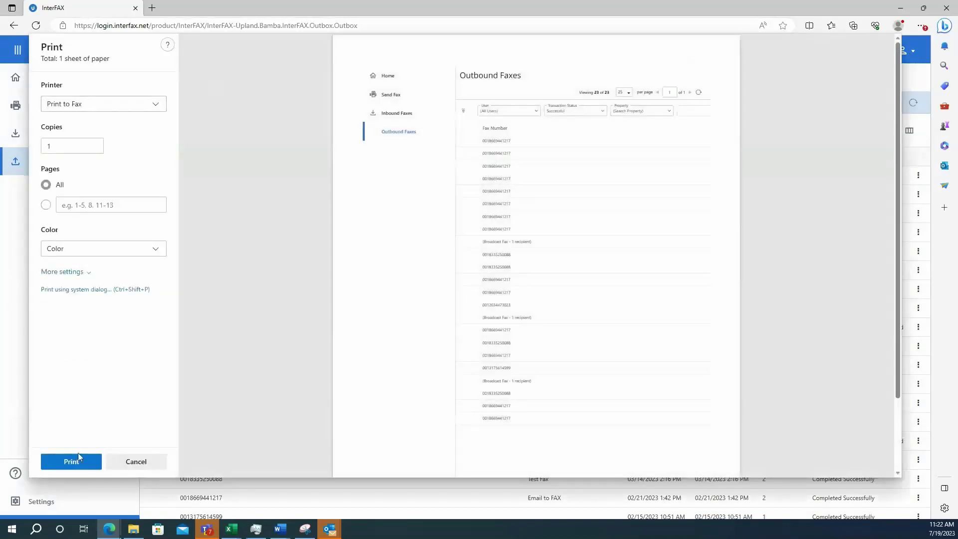
click(78, 456)
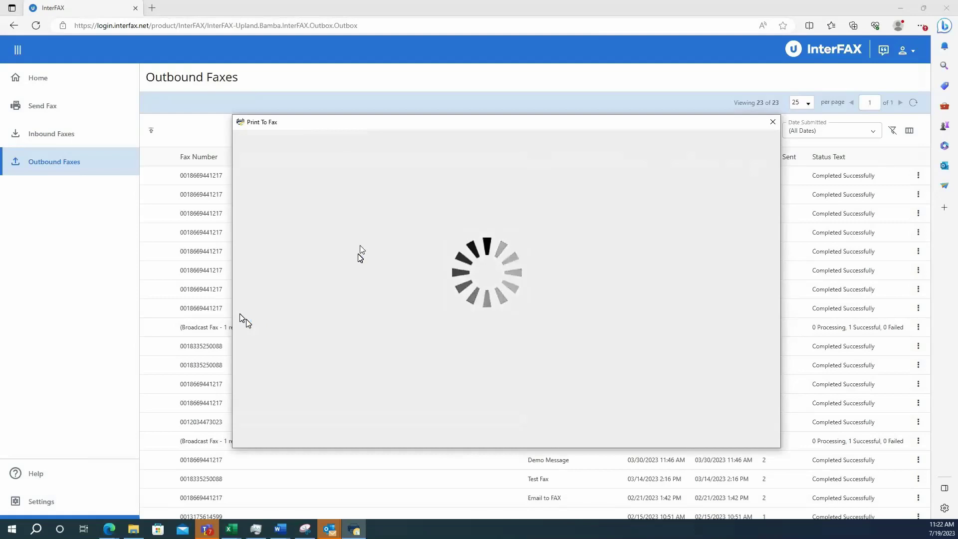
drag(366, 128, 377, 117)
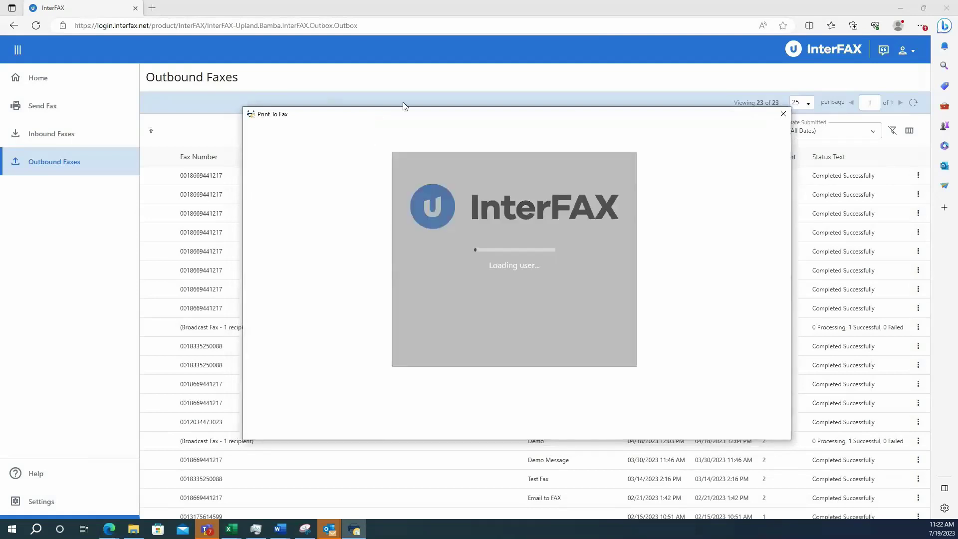
drag(392, 120, 375, 111)
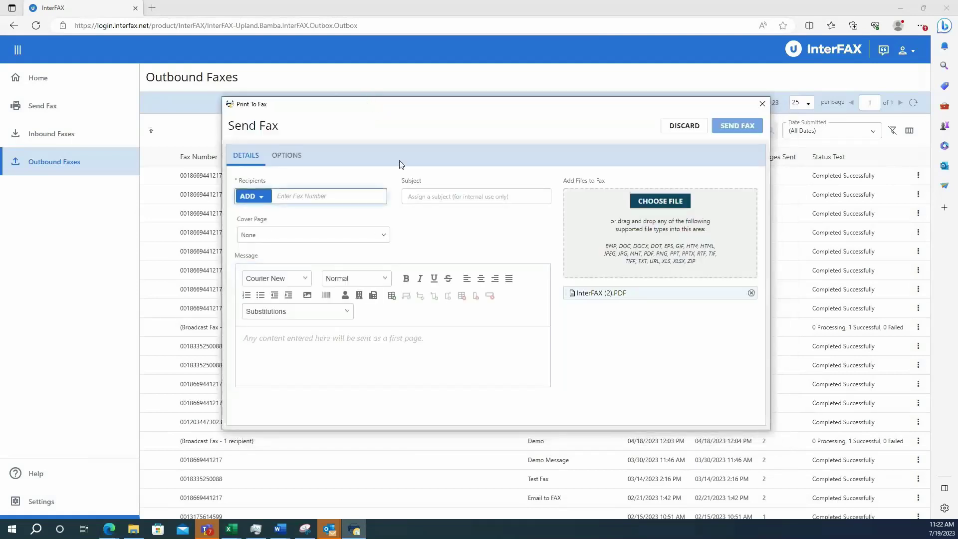
drag(323, 110, 324, 103)
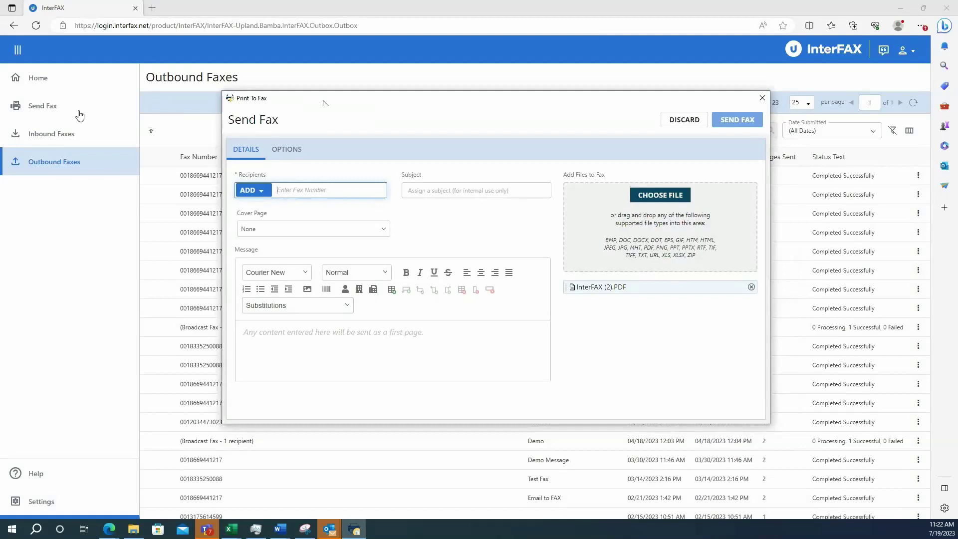
Step: Check the recipient and cover page choices of the Print To Fax form, and close it without sending
click(263, 191)
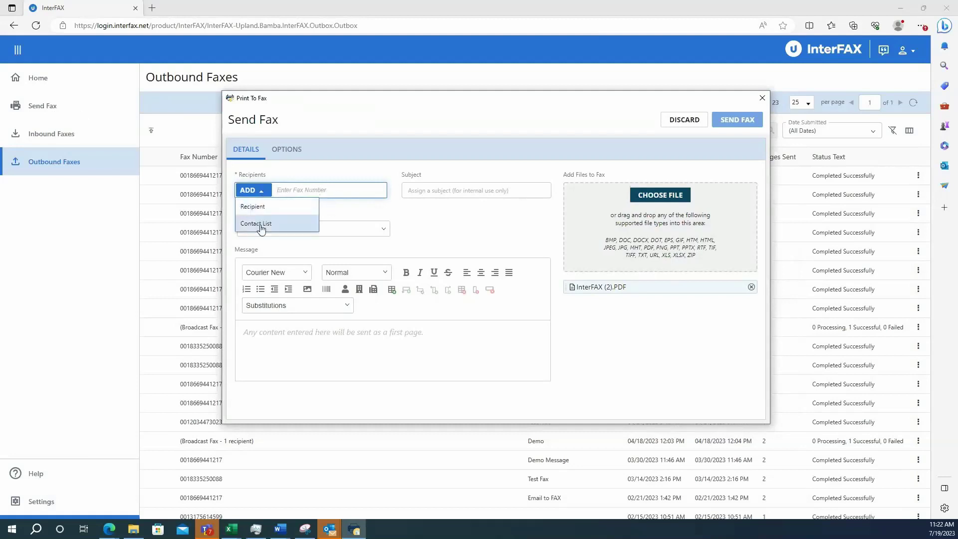
click(330, 205)
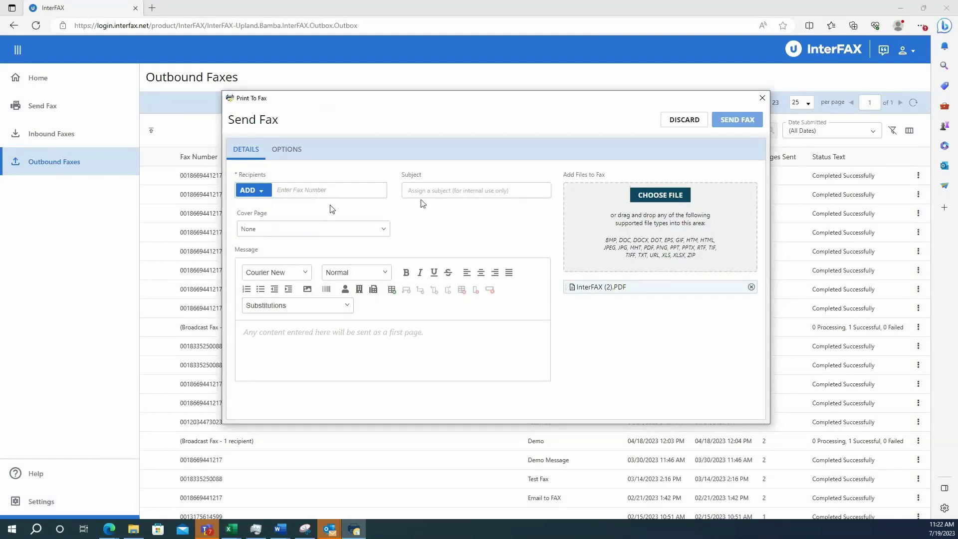
click(373, 228)
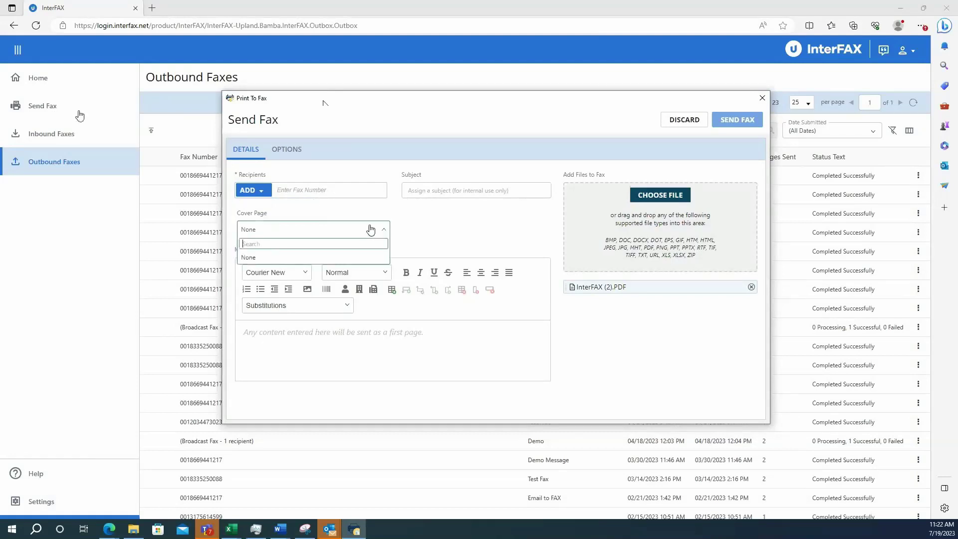
click(414, 229)
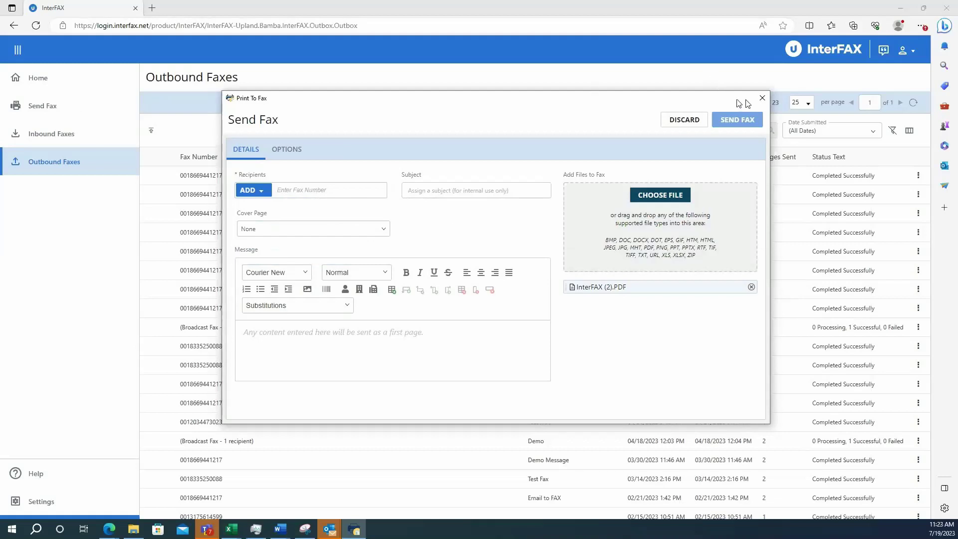
click(761, 100)
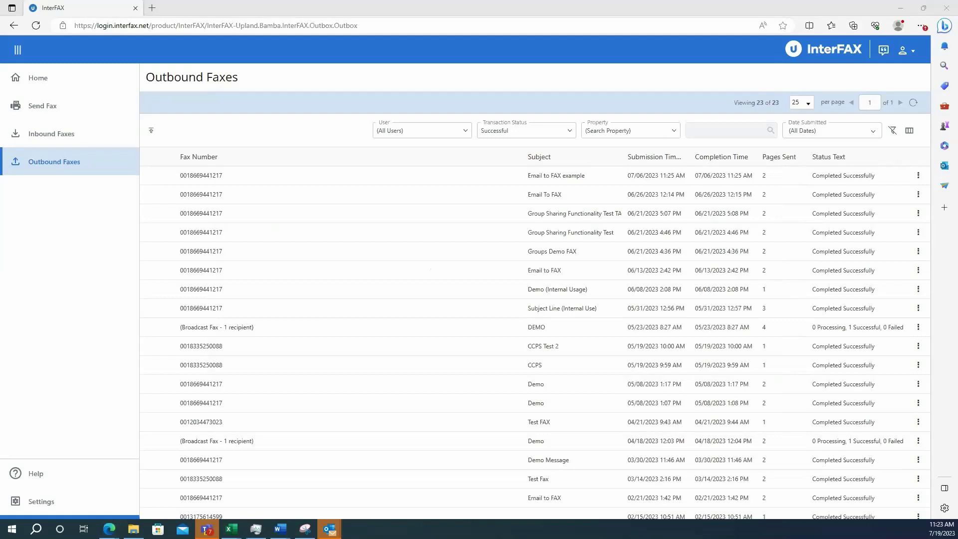
Step: Switch to a new Outlook email and address it to the recipient's fax number at the fax.tc domain
drag(957, 22, 636, 104)
text(8)
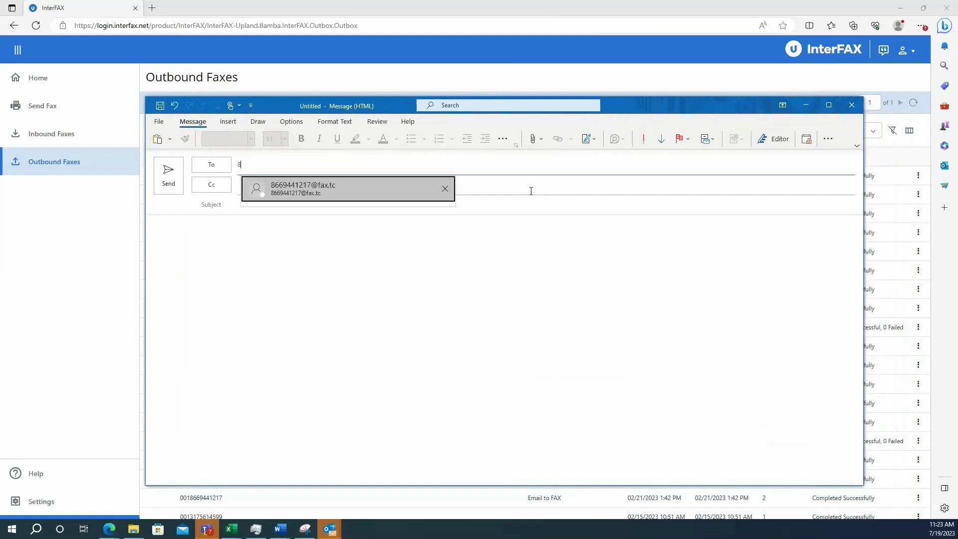
click(349, 192)
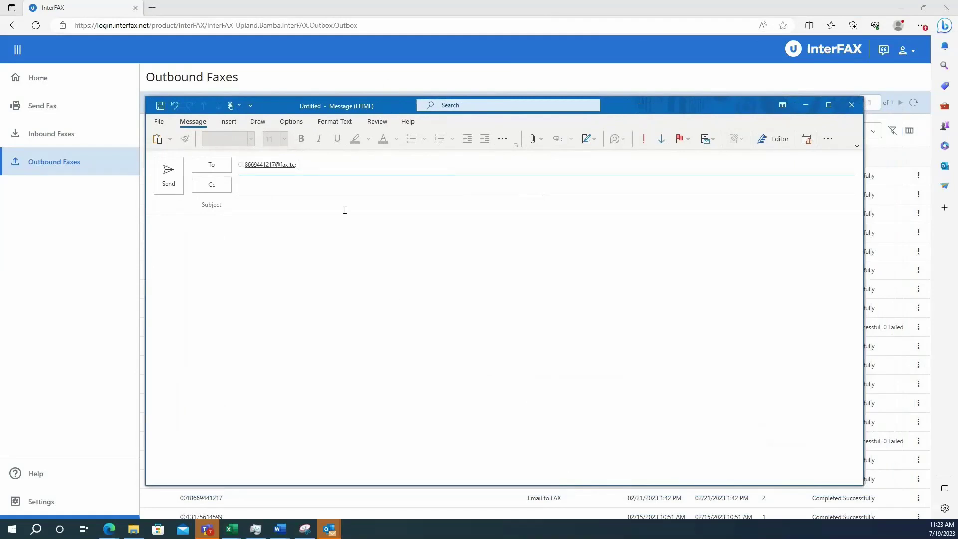
mouse_move(247, 165)
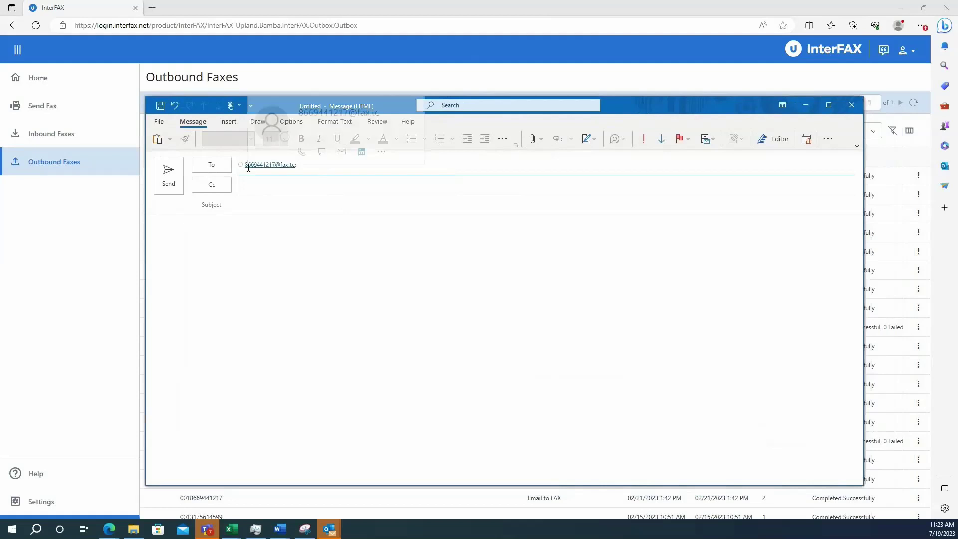
click(319, 168)
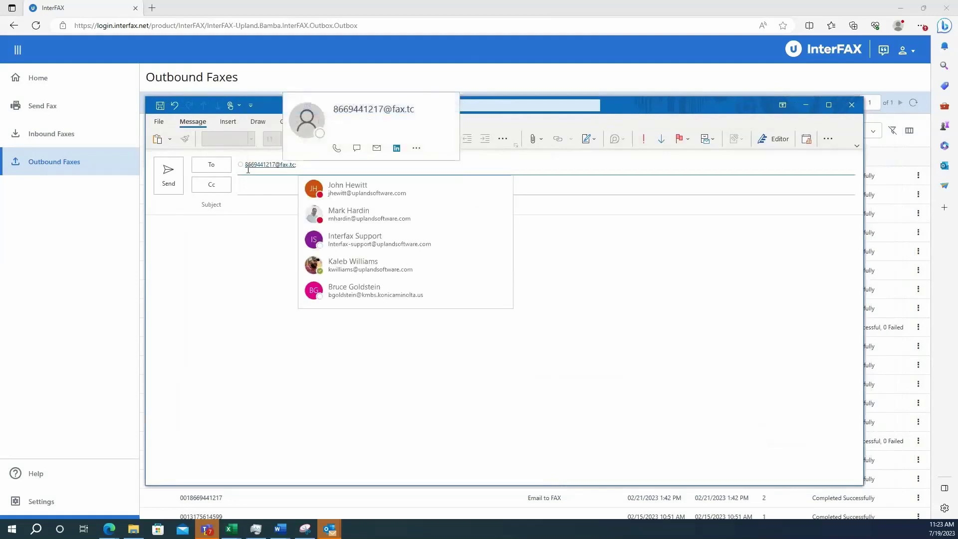
click(263, 165)
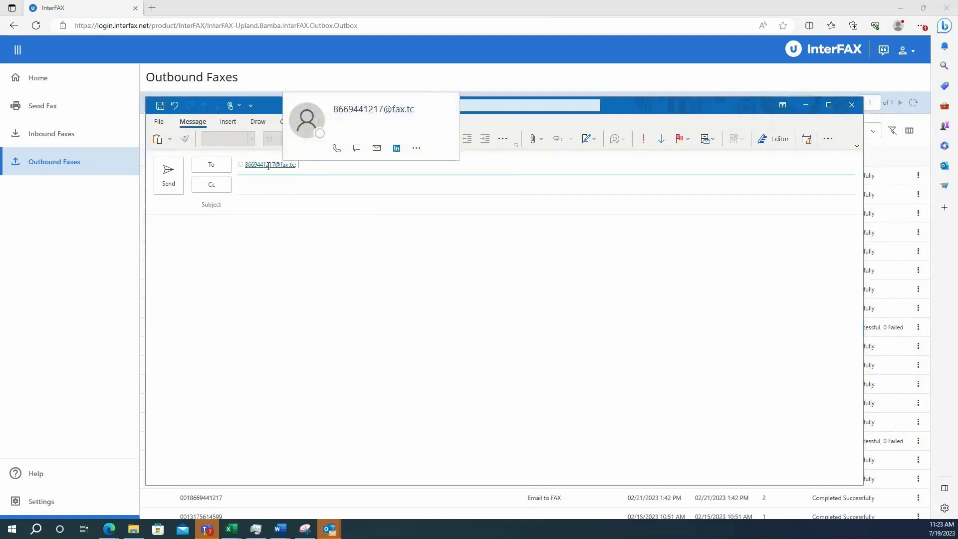
click(495, 283)
Step: Give the email the subject "Email to FAX" and the body text "This will be the first page"
click(275, 205)
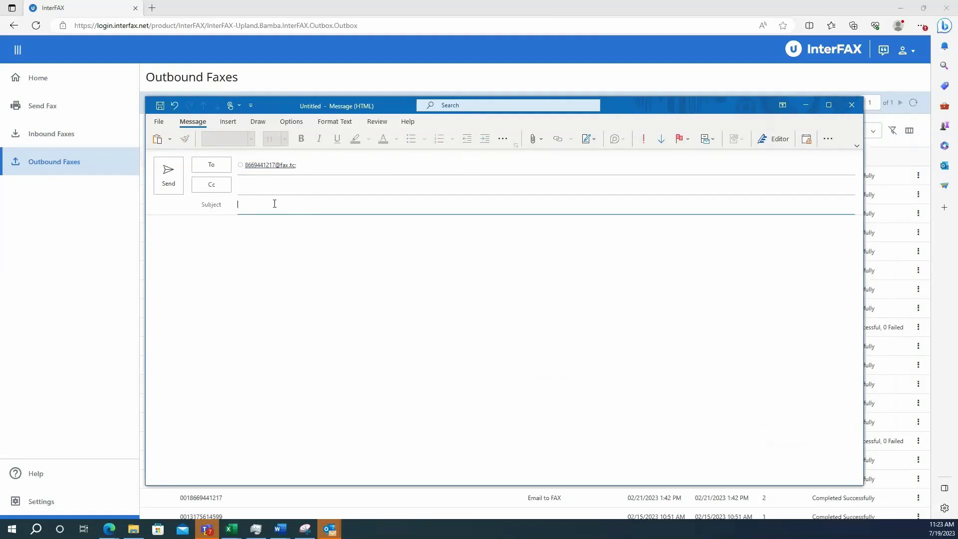
text(Email to FAX)
key(Tab)
text(This will)
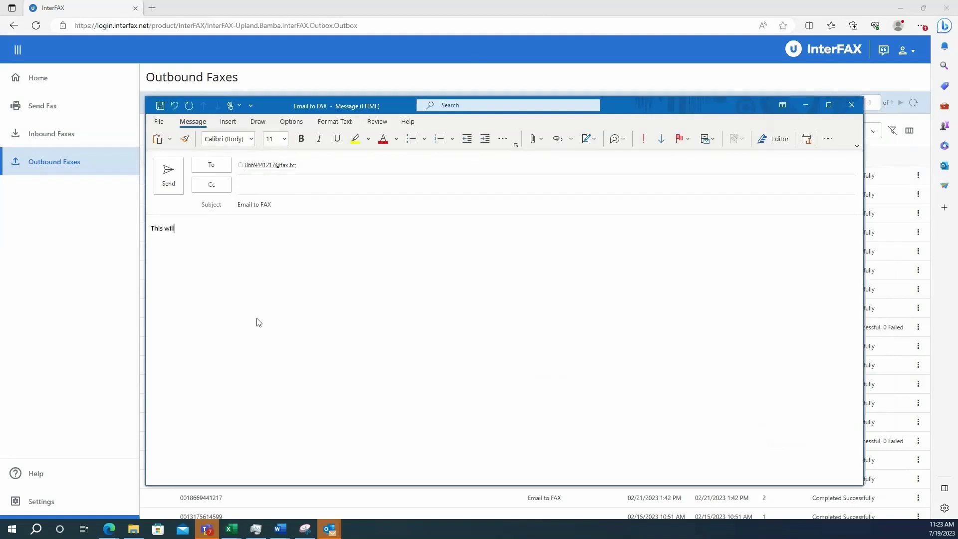
text( be the first page)
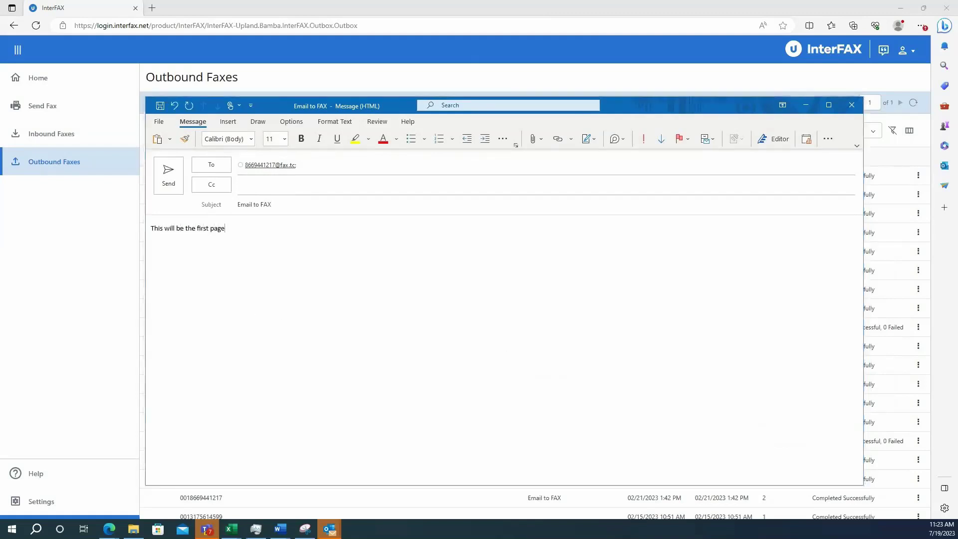
Step: Attach FAX EXAMPLE.docx, FAX EXAMPLE 2.docx and FAX EXAMPLE 3.docx to the email and send it
drag(957, 187, 493, 291)
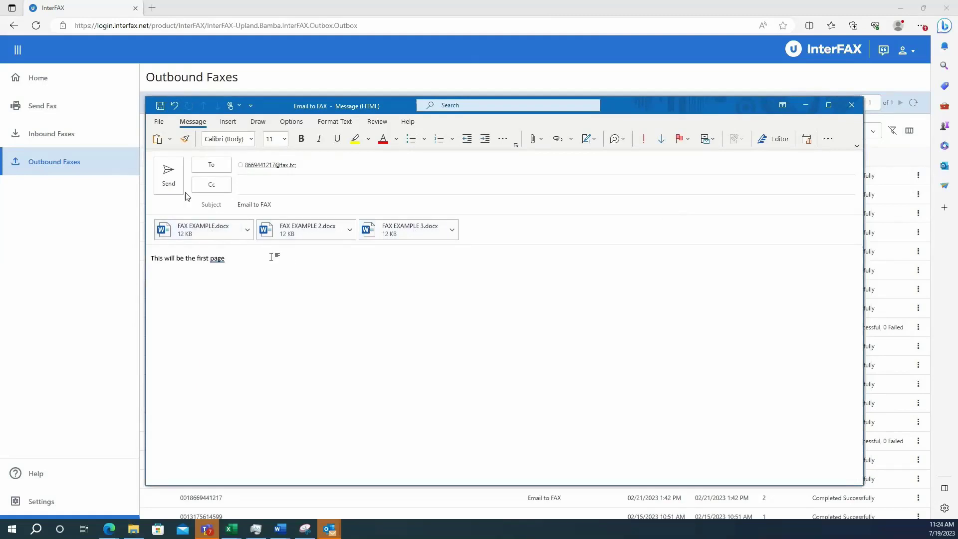
click(170, 173)
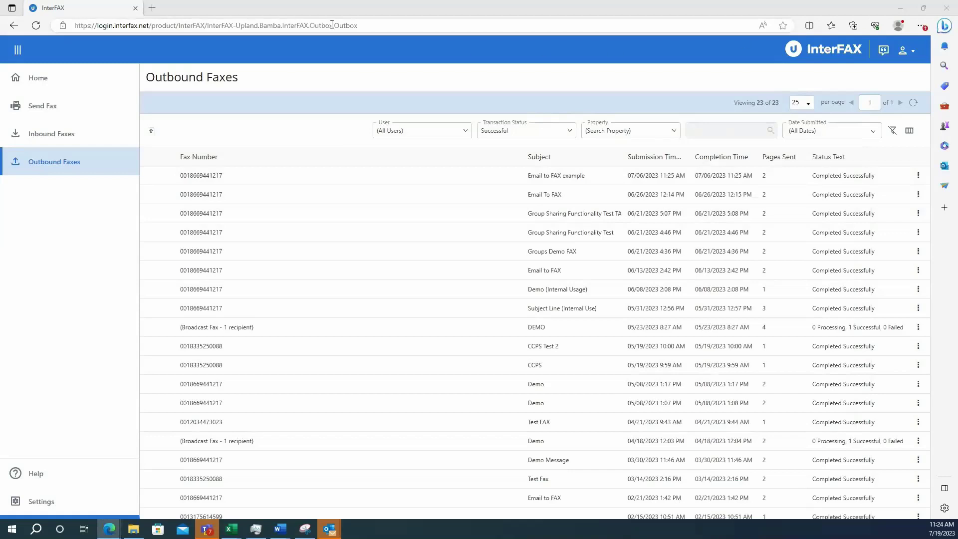
Step: Check the InterFAX inbound and outbound lists for the emailed fax, and collapse the navigation sidebar
click(66, 133)
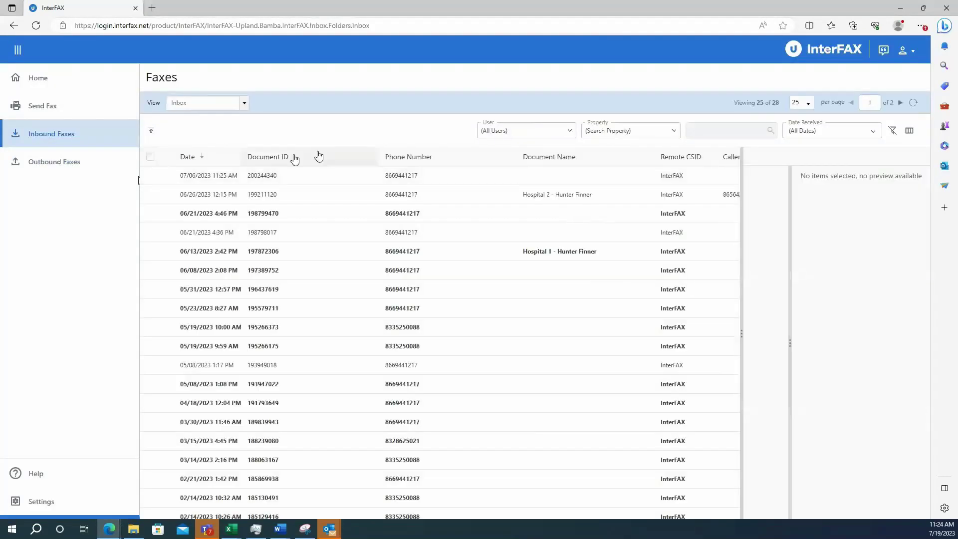
click(101, 159)
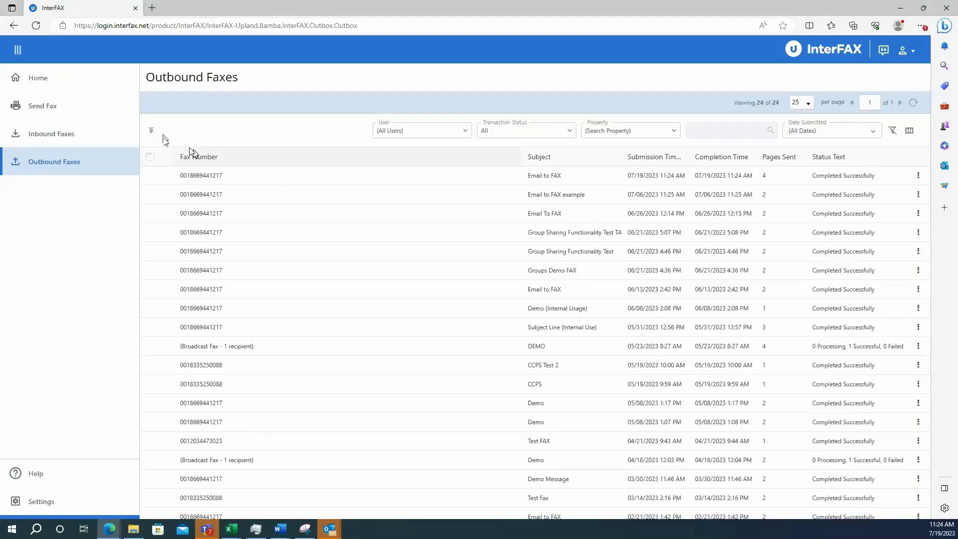
click(18, 50)
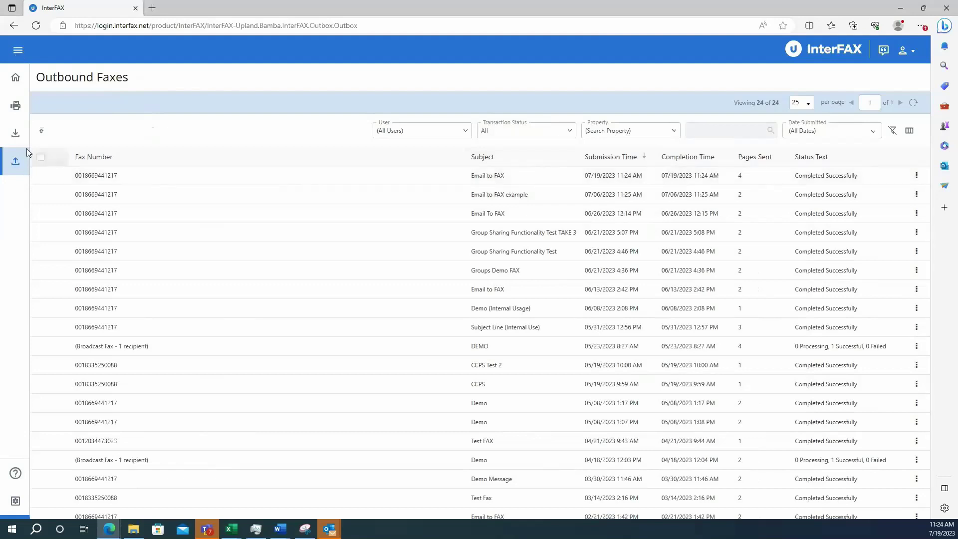
Step: Preview every page of the inbound fax received 07/19/2023 at 11:24 AM, adjusting the thumbnail width, and deselect the fax
click(15, 133)
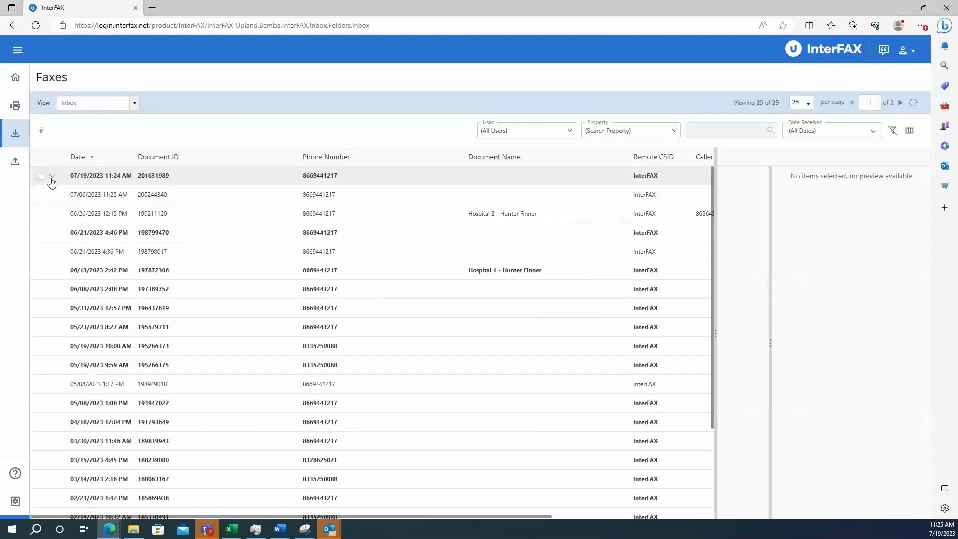
click(40, 175)
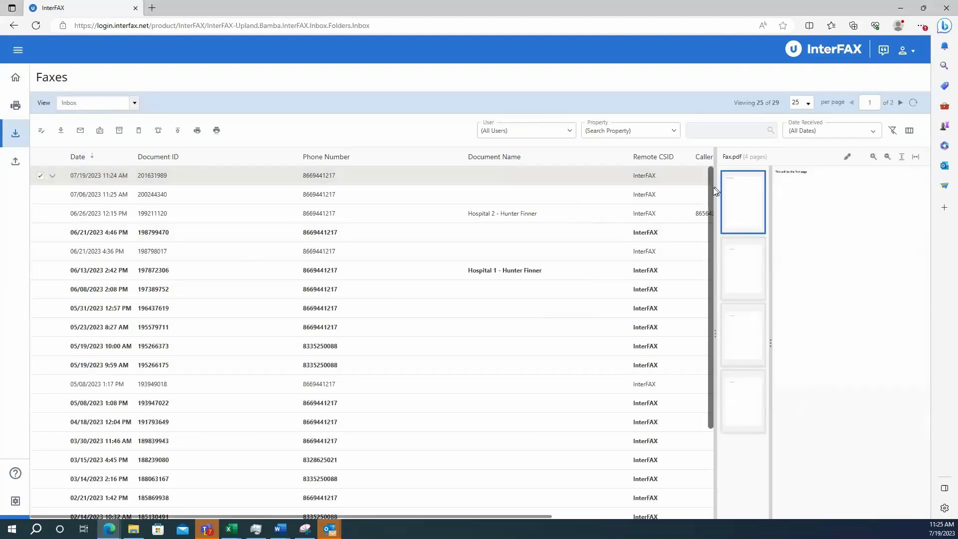
drag(771, 196, 755, 199)
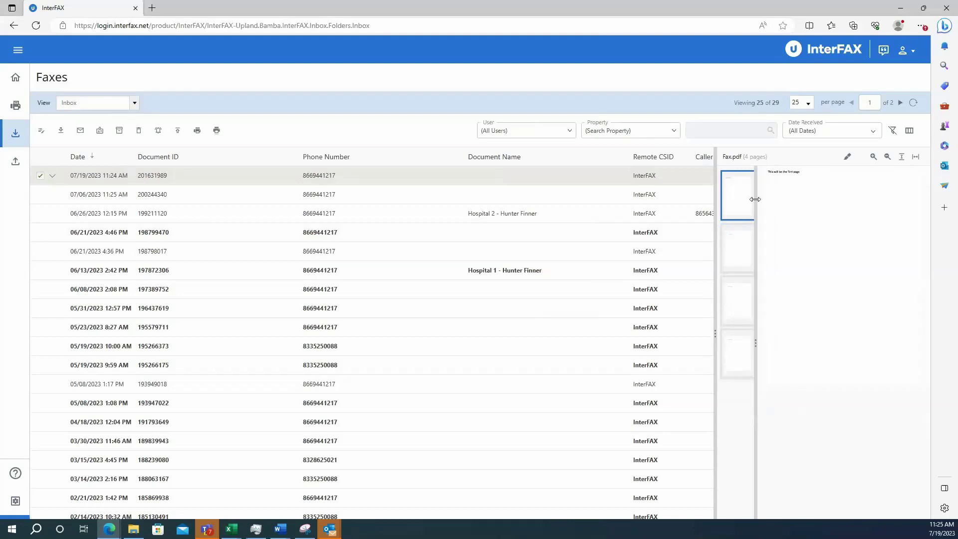
click(746, 277)
click(753, 336)
click(731, 288)
click(753, 430)
click(742, 357)
click(739, 305)
click(736, 369)
click(742, 449)
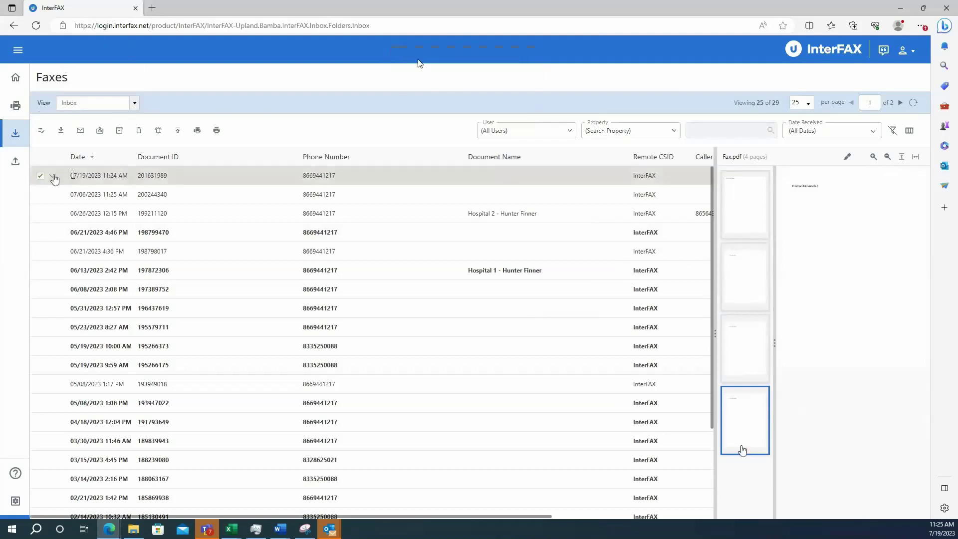
click(40, 177)
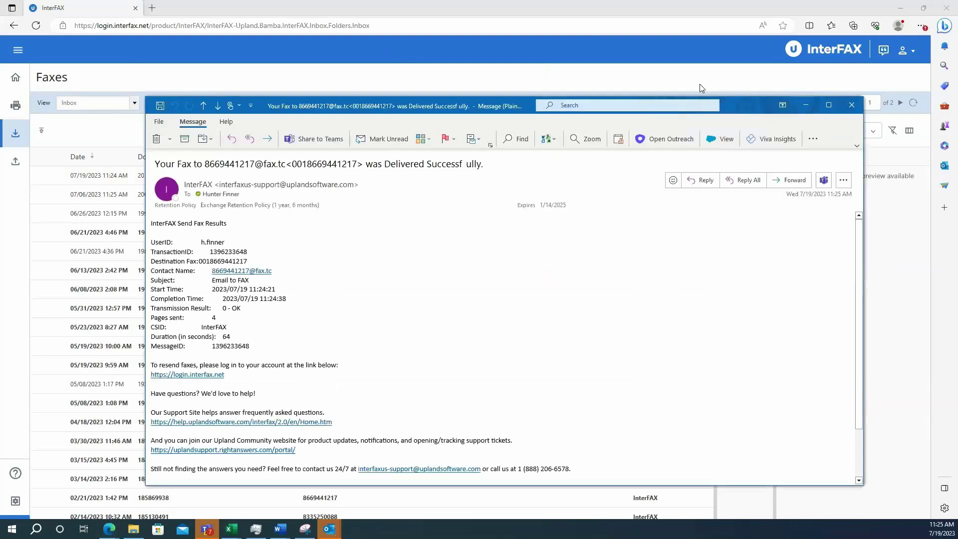
Step: Read the Outlook notification emails for the delivered fax and the new fax received via InterFAX
drag(743, 105, 645, 86)
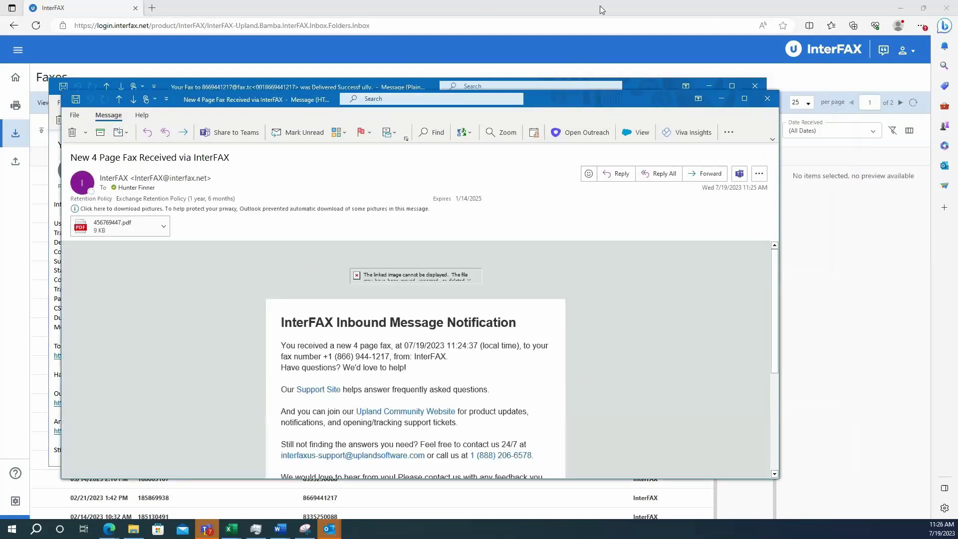
scroll(547, 249, down, 3)
drag(538, 98, 516, 53)
scroll(455, 323, down, 1)
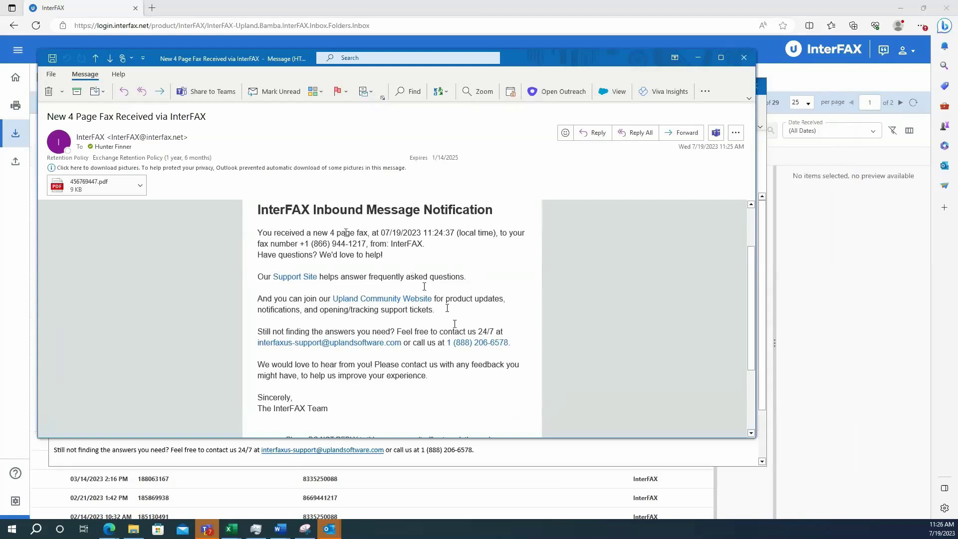
Step: Open the PDF attached to the new fax notification email and look through all of its pages
double_click(69, 189)
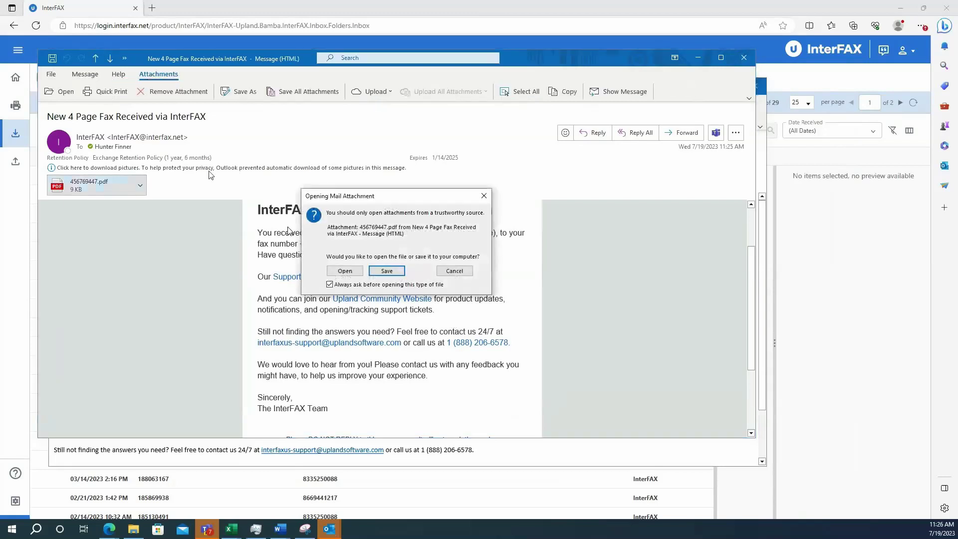
click(345, 271)
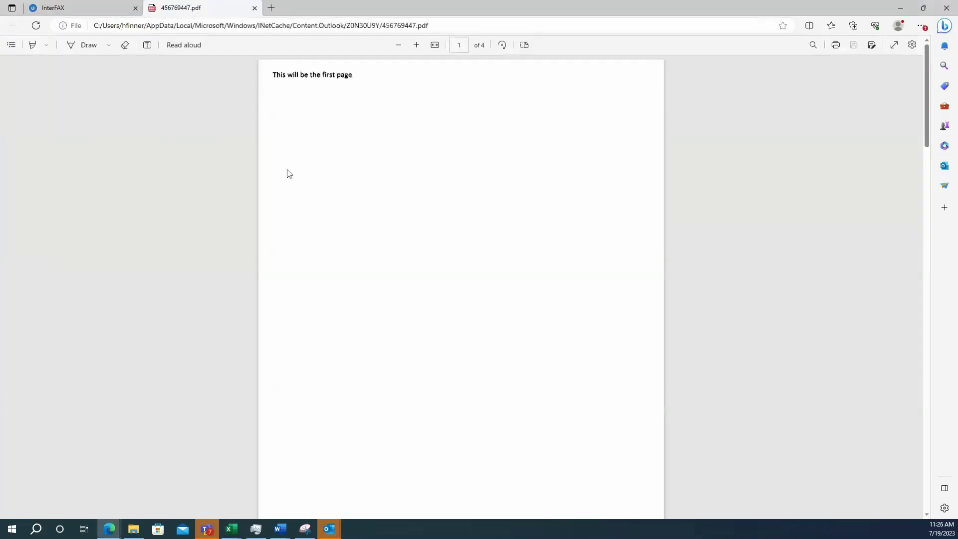
scroll(333, 177, down, 20)
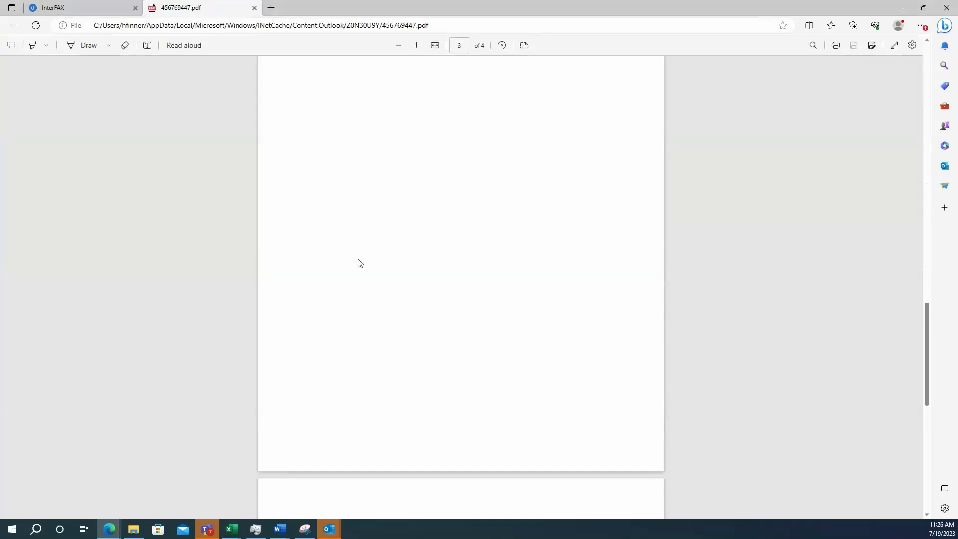
scroll(358, 264, down, 10)
scroll(419, 299, up, 17)
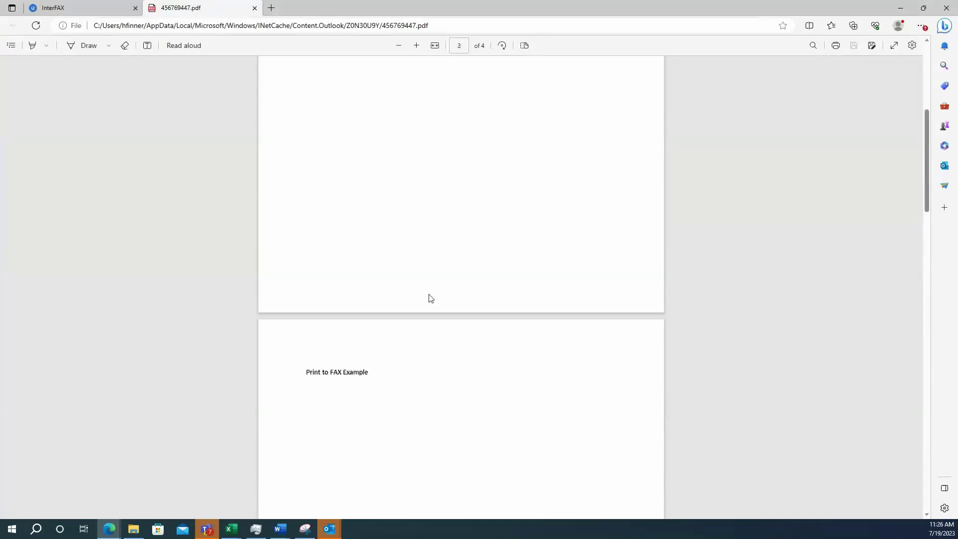
scroll(429, 298, up, 15)
scroll(427, 299, down, 20)
scroll(429, 303, down, 5)
scroll(429, 303, up, 15)
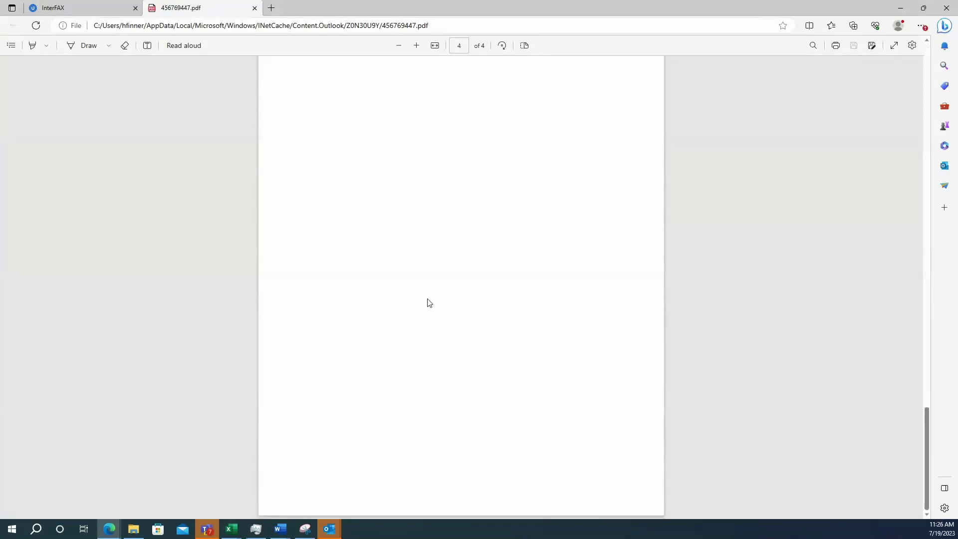
scroll(427, 301, up, 10)
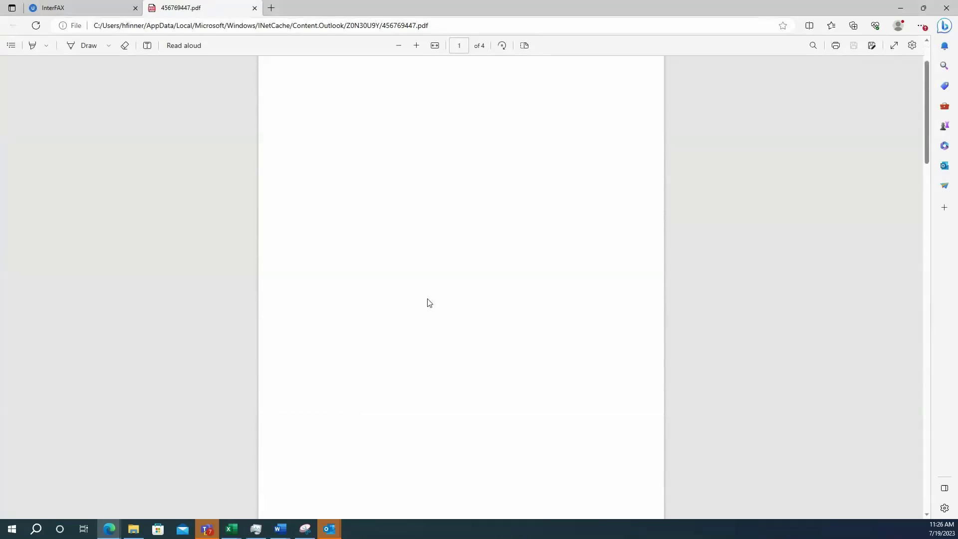
Step: Switch back to the InterFAX portal, view the general Inbound Settings, and return to the Home dashboard
click(54, 7)
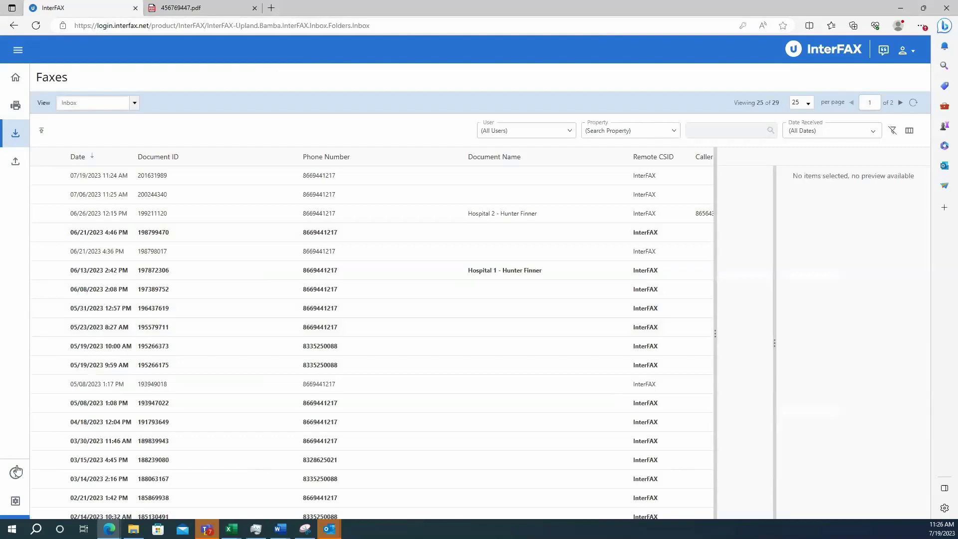
click(16, 500)
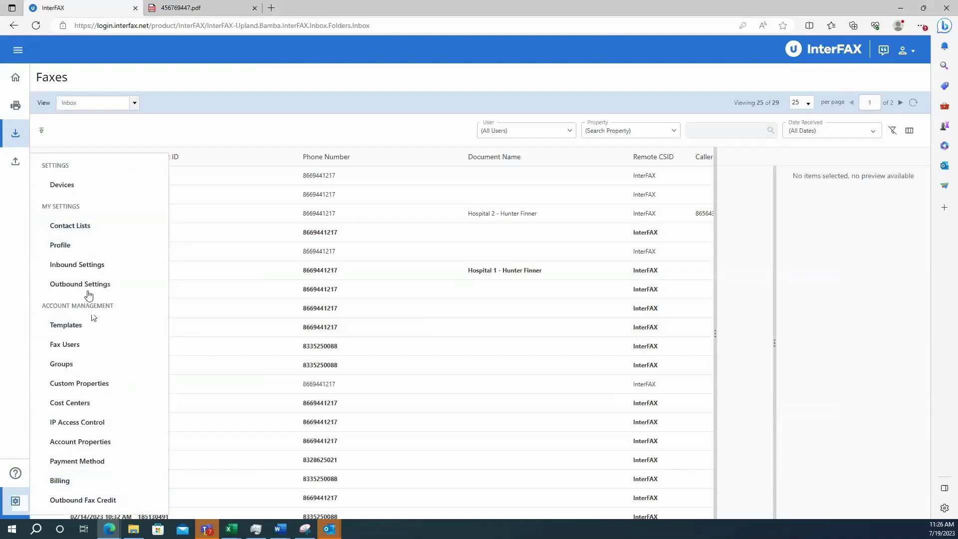
click(77, 264)
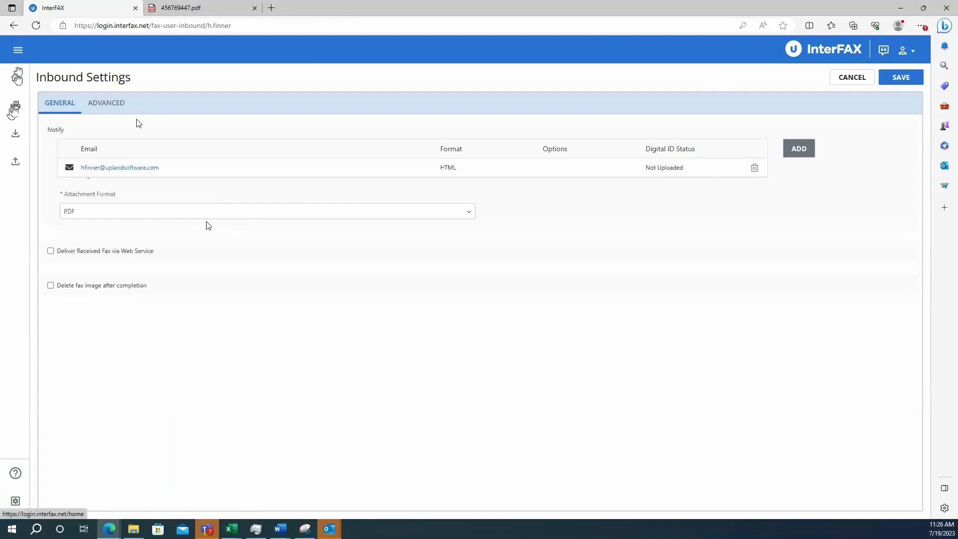
click(17, 78)
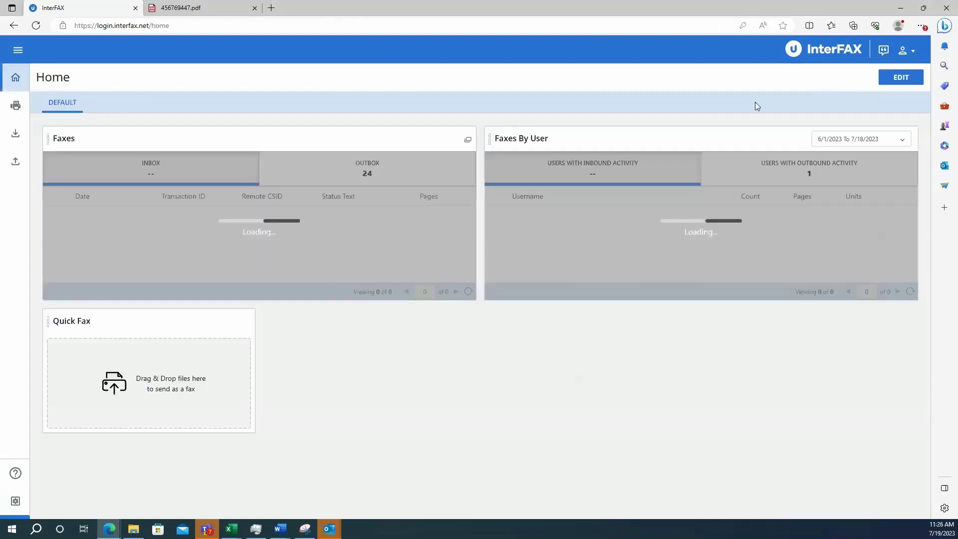